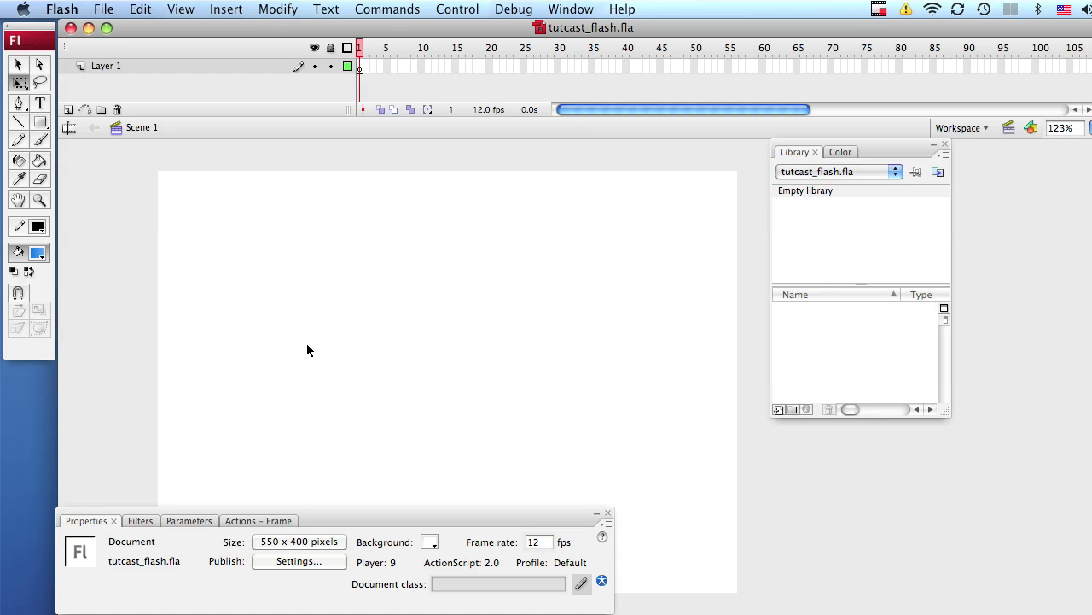
Set the Text tool to Verdana Bold at 96 pt and start a text box near the stage's top-left.
click(41, 104)
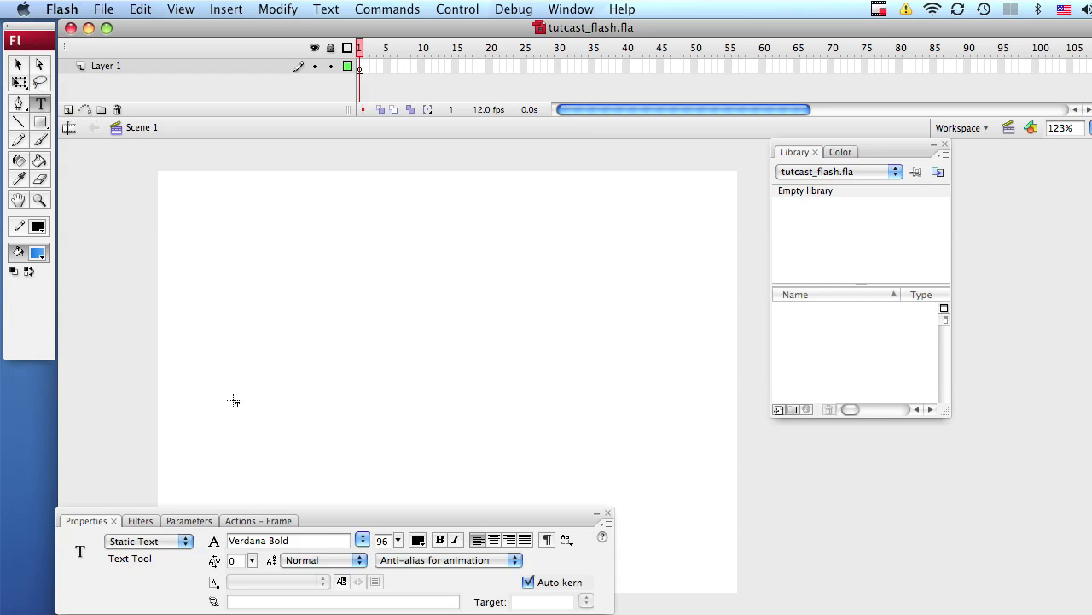
click(308, 537)
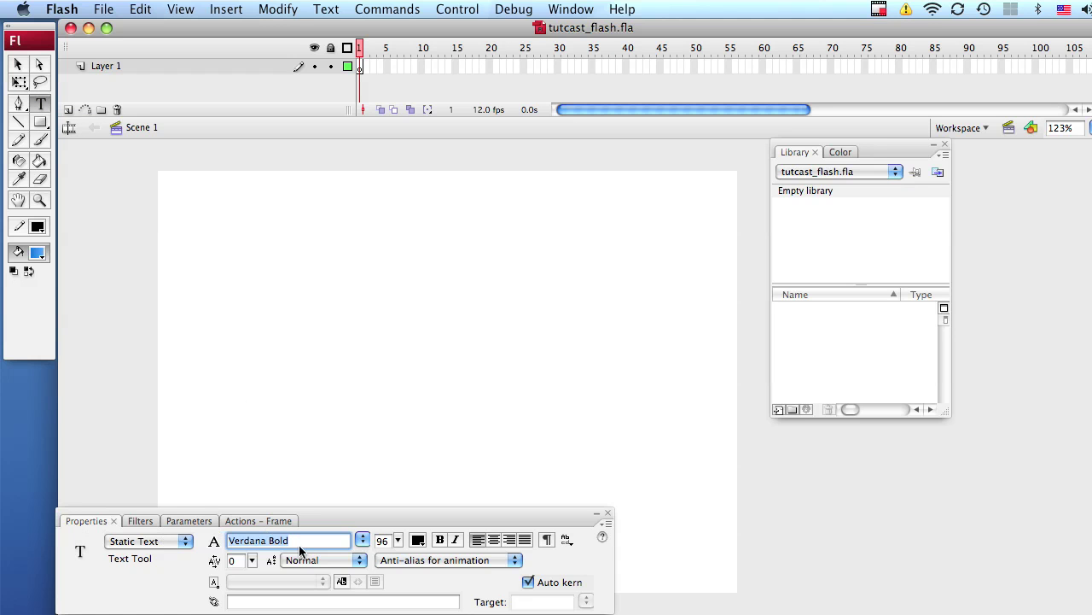
click(300, 540)
click(211, 301)
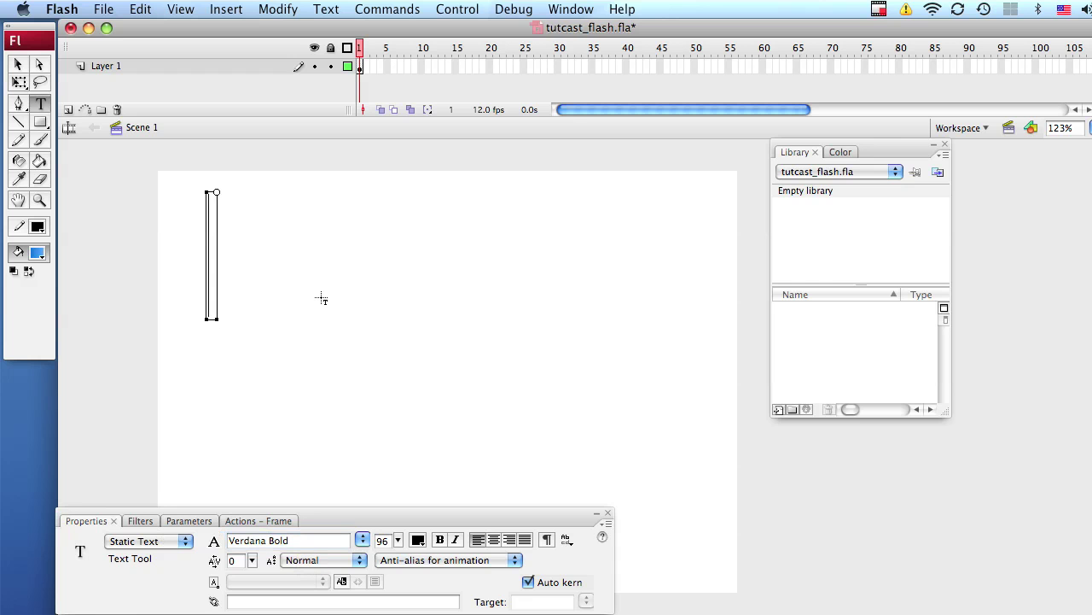
Type 'Flash' into the text box and nudge the text slightly left and down.
text(Flash)
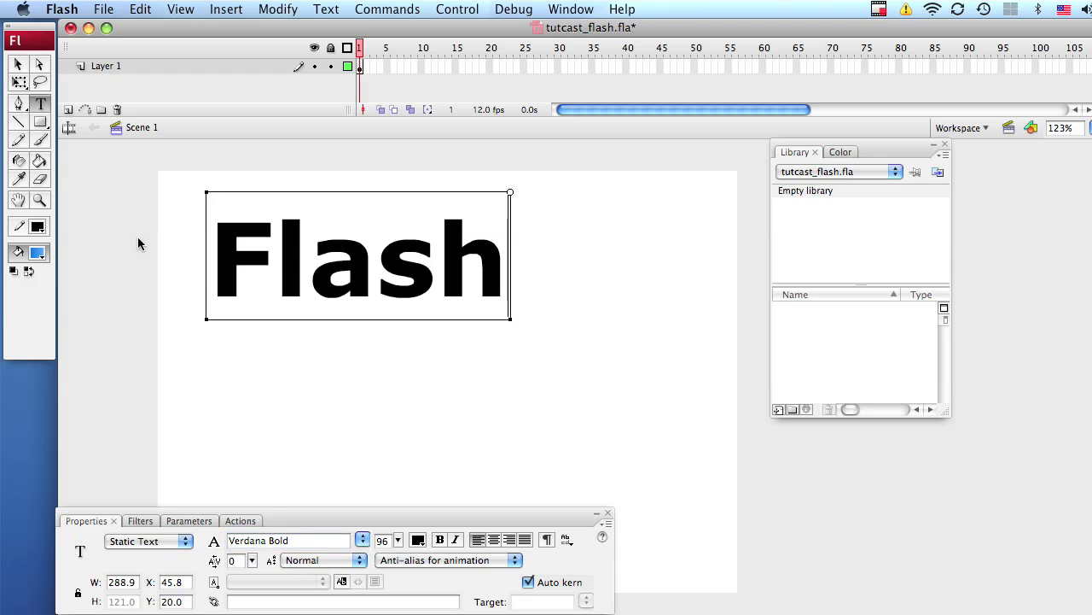
click(18, 64)
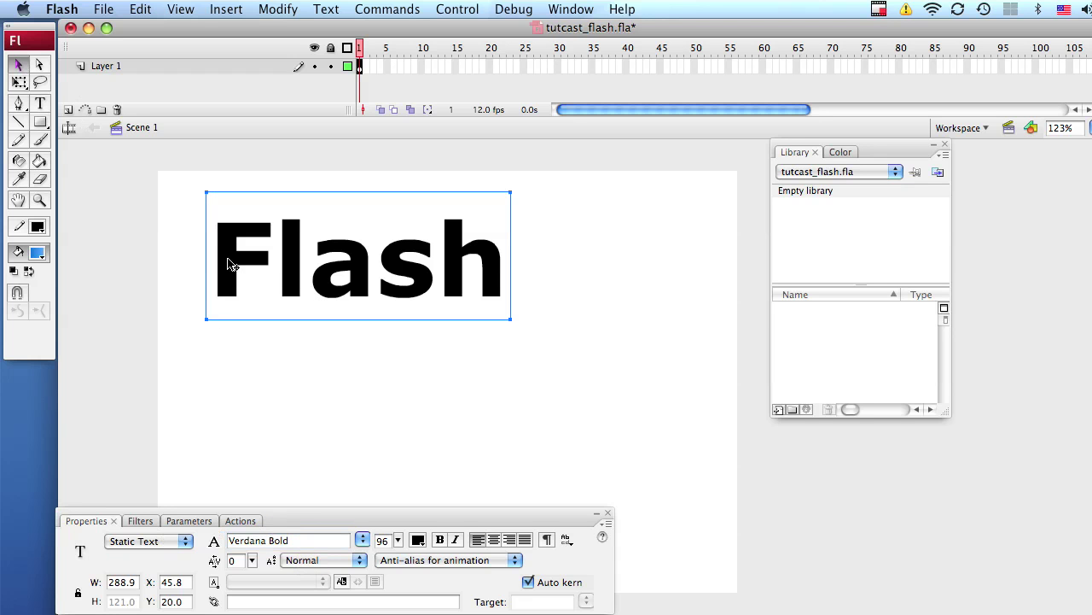
drag(224, 266, 214, 271)
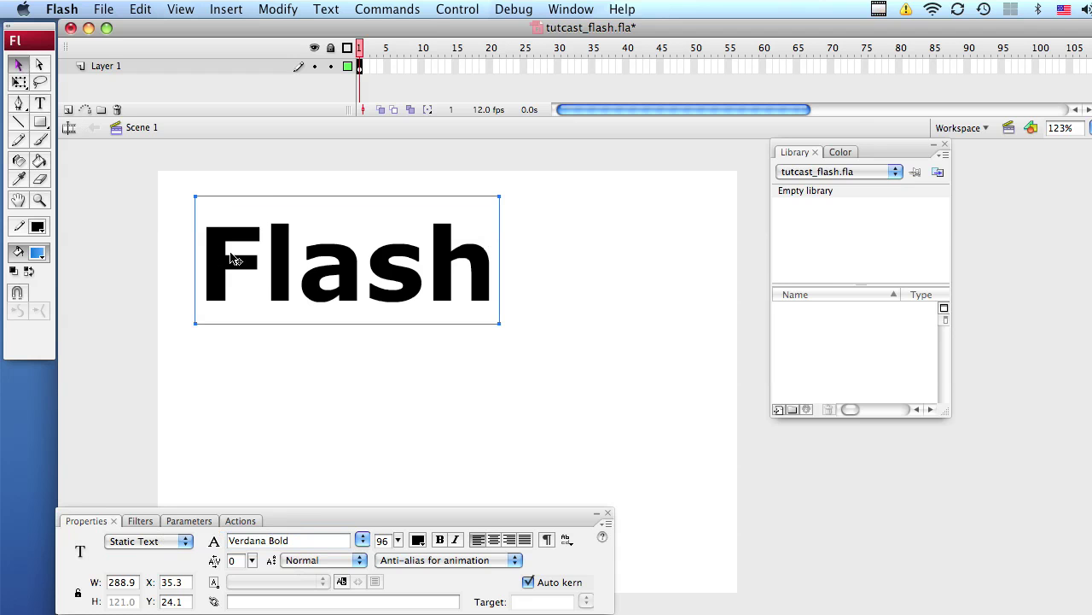
Convert the text to a movie clip symbol named 'text' and open it for editing.
click(281, 7)
click(287, 57)
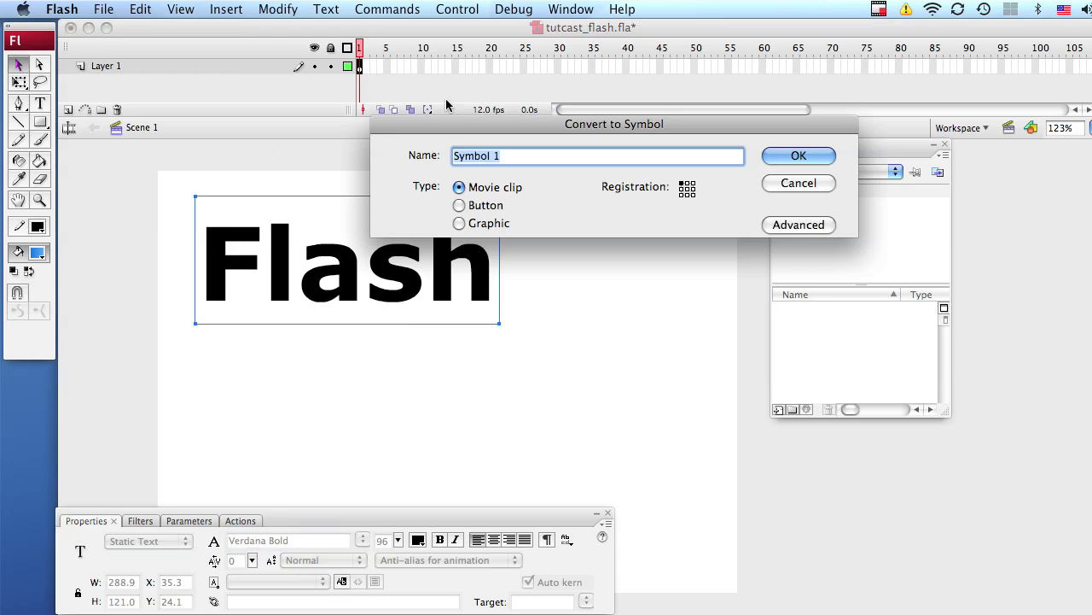
text(text)
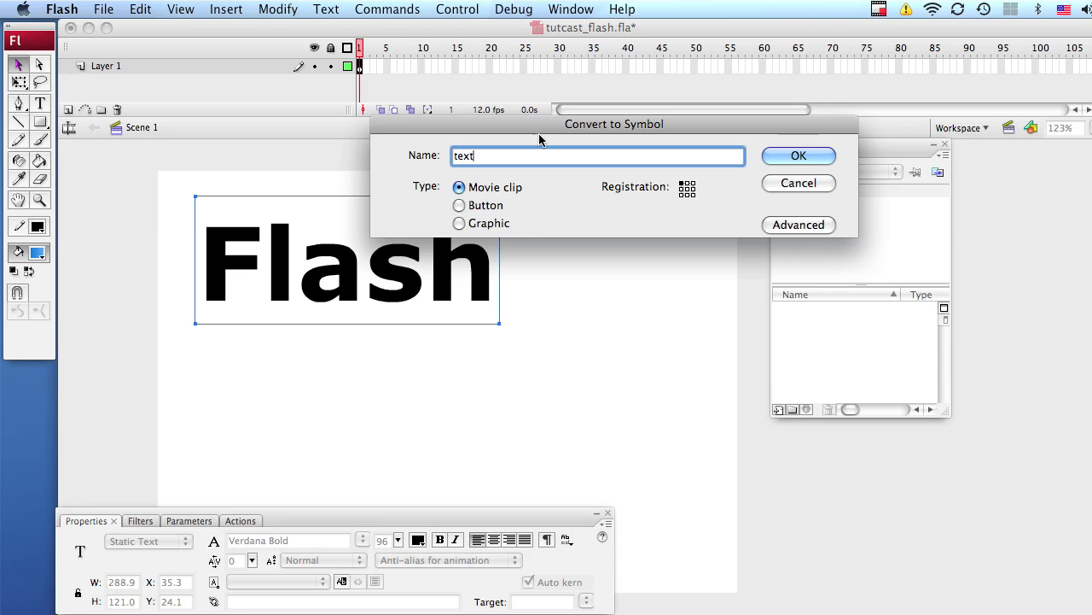
click(811, 159)
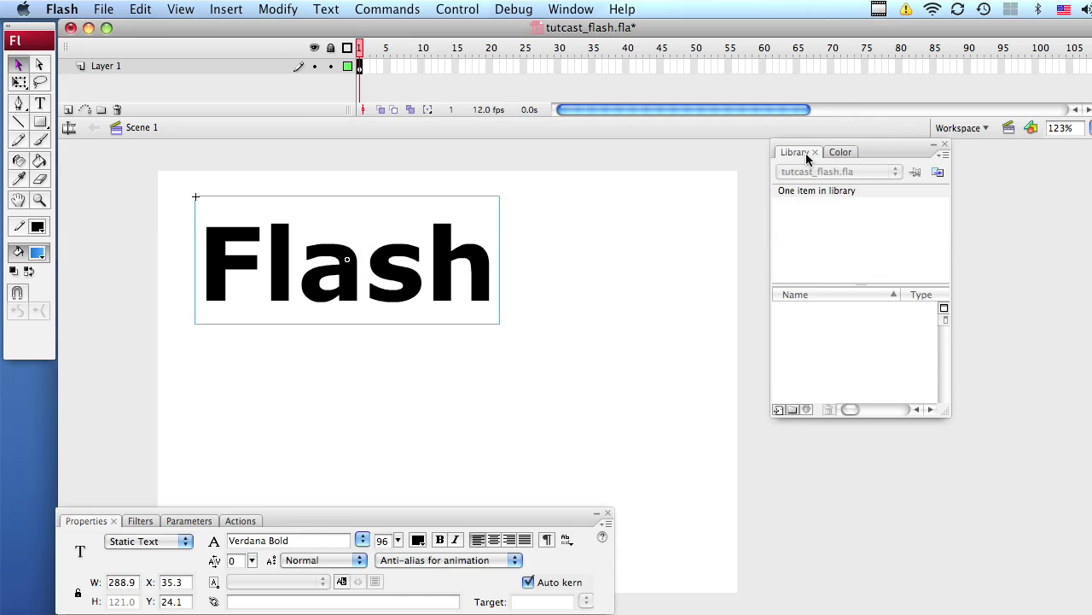
double_click(443, 251)
Break the Flash text inside the symbol apart into separate letters.
click(337, 168)
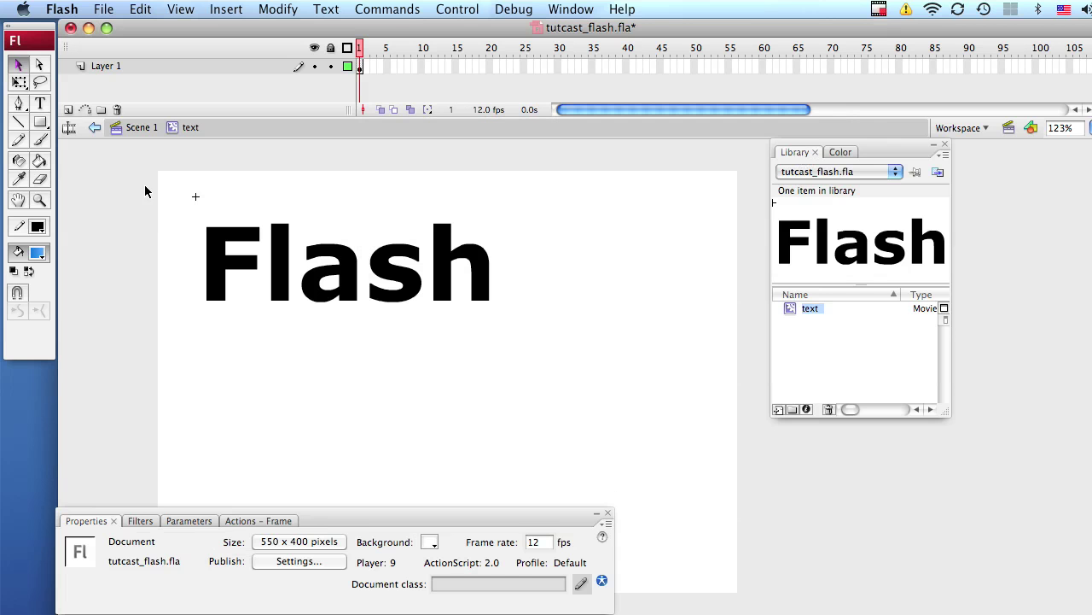
click(219, 231)
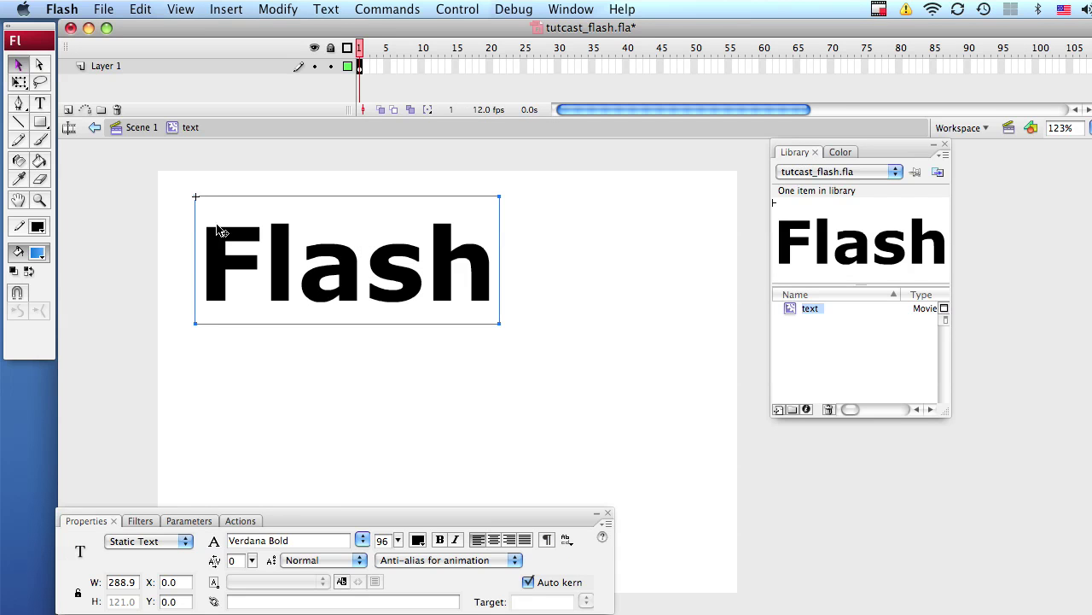
key(super+b)
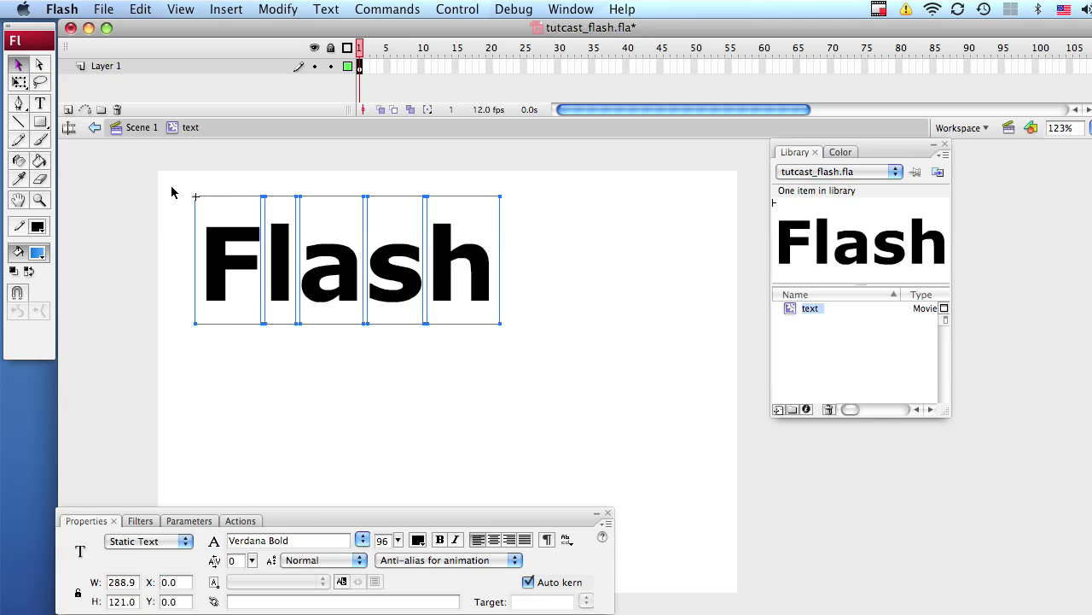
click(154, 196)
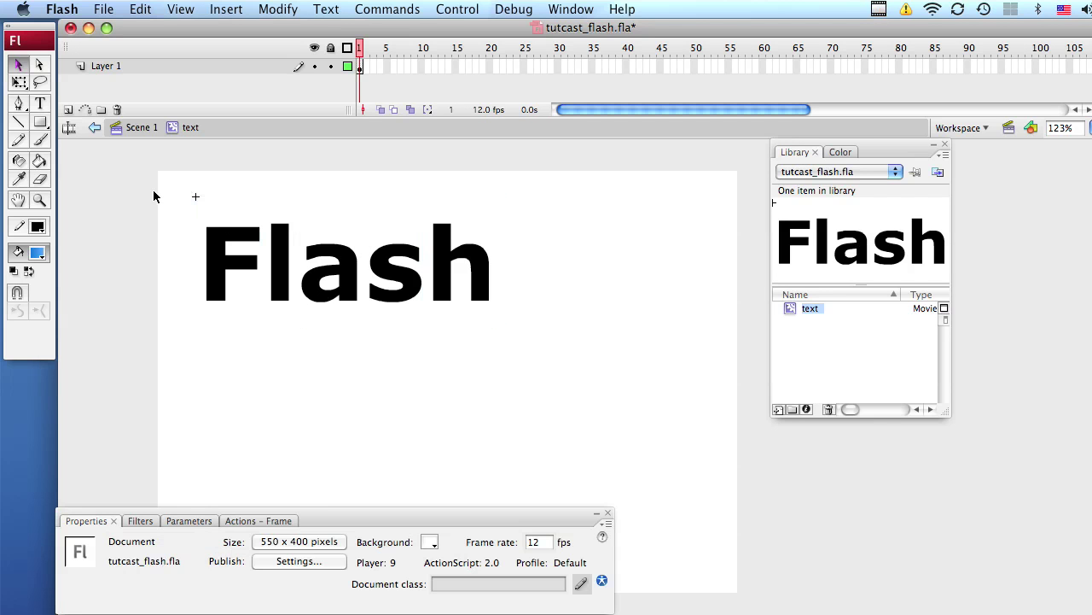
Enlarge and tilt the F, l, s and h letters individually for a jumbled look.
click(19, 82)
click(214, 242)
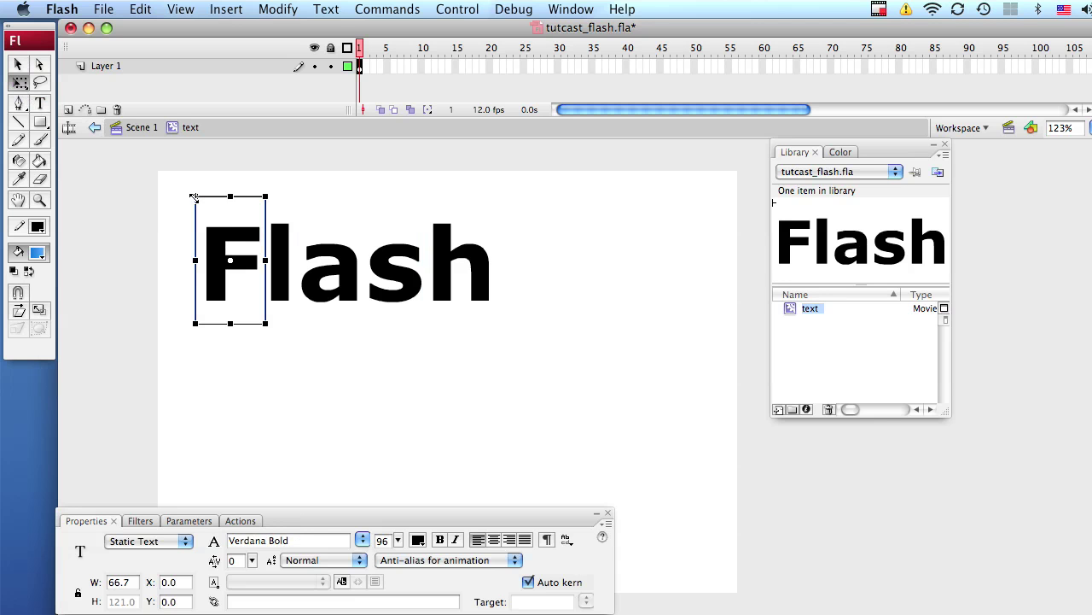
drag(195, 196, 173, 173)
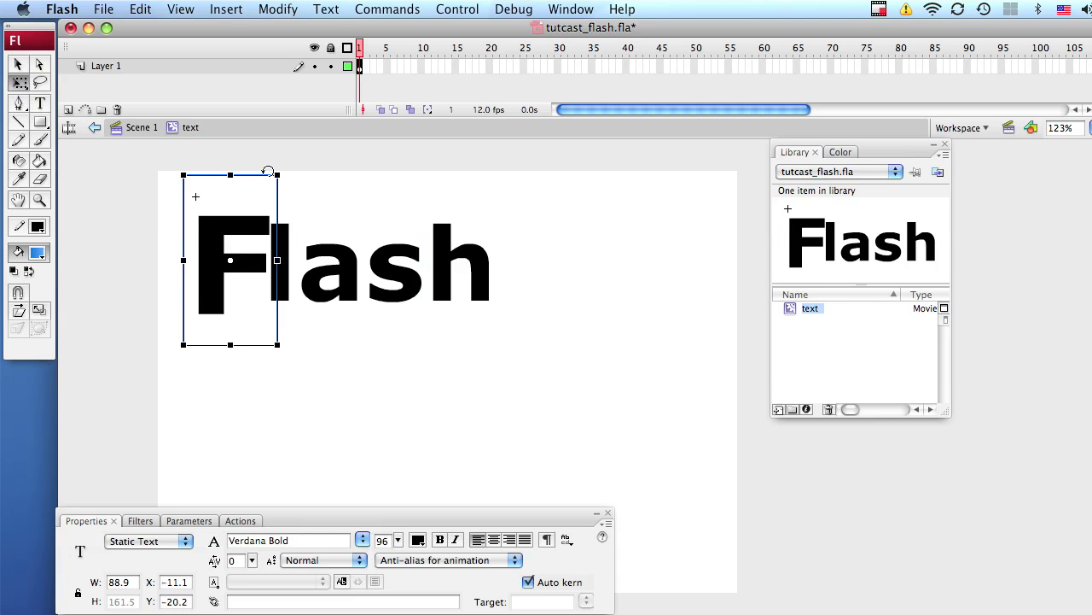
drag(272, 171, 311, 199)
click(281, 256)
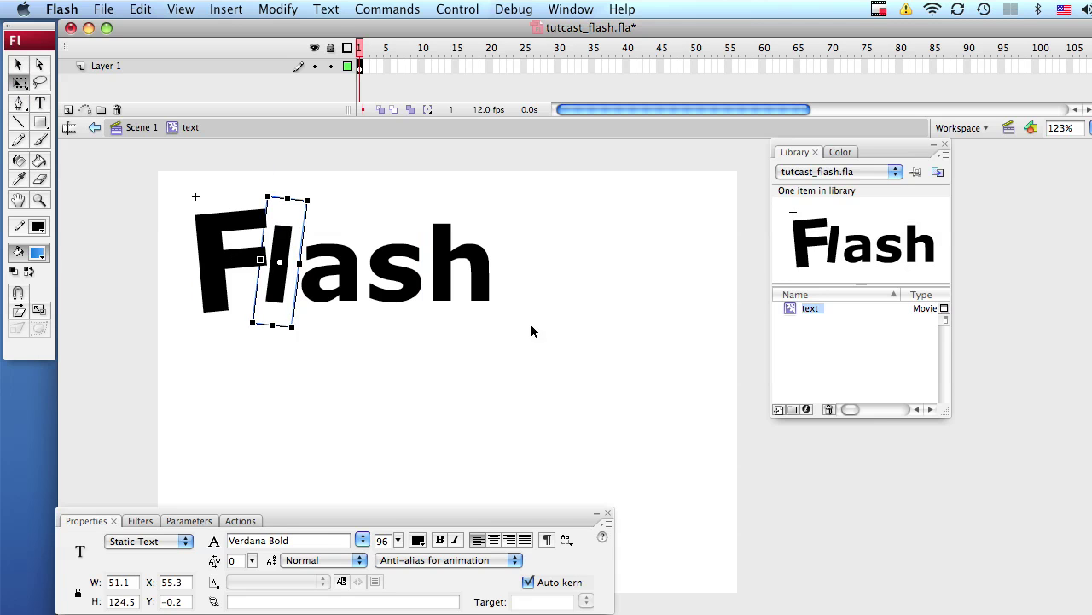
drag(552, 353, 381, 277)
click(456, 386)
drag(407, 179, 427, 256)
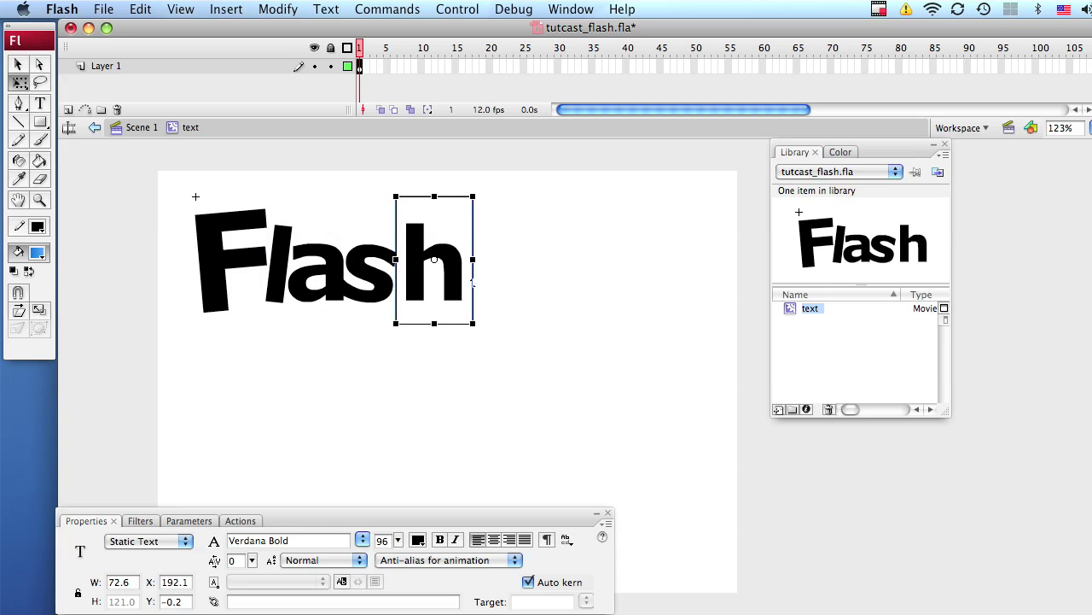
drag(469, 324, 168, 166)
click(525, 336)
Break all the letters into one shape, save, and move the library panel beside the stage.
key(v)
key(ctrl+b)
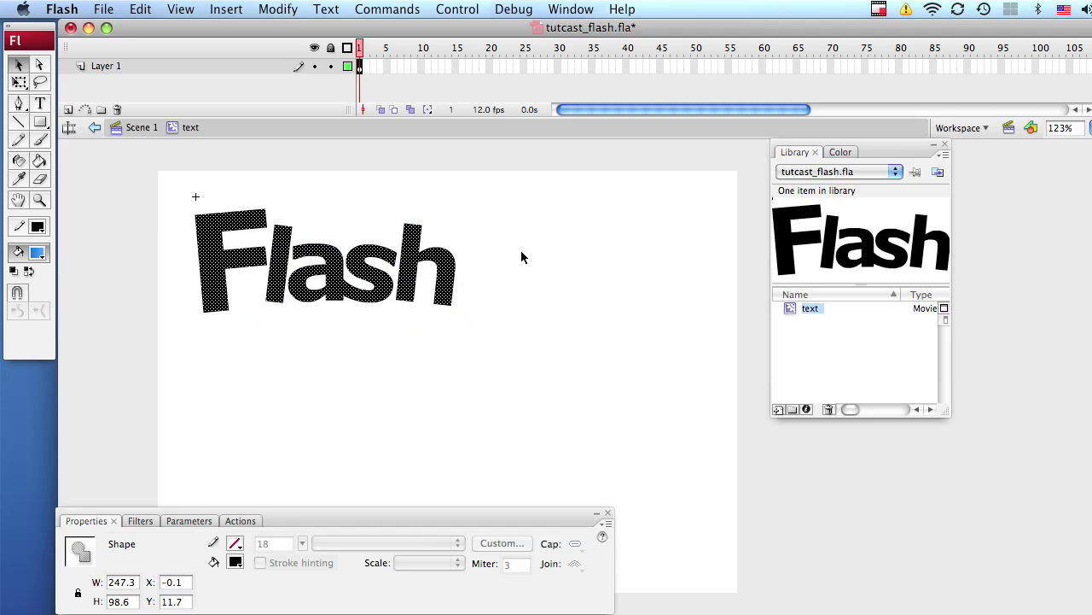
key(ctrl+s)
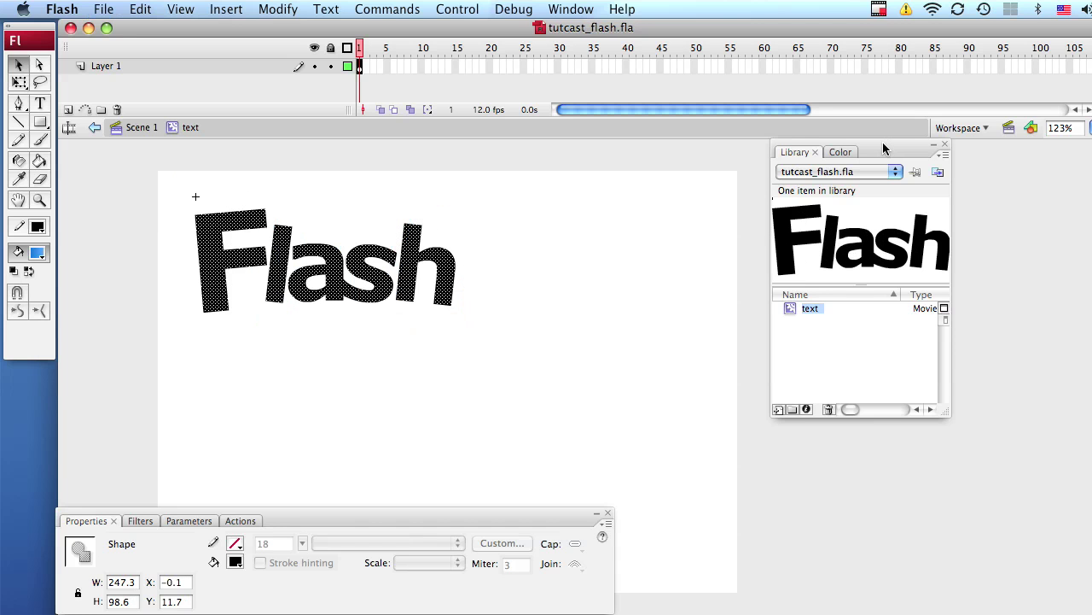
drag(882, 152, 611, 156)
Give the letters a linear gradient fill with the left stop set to blue #0066CC.
click(576, 157)
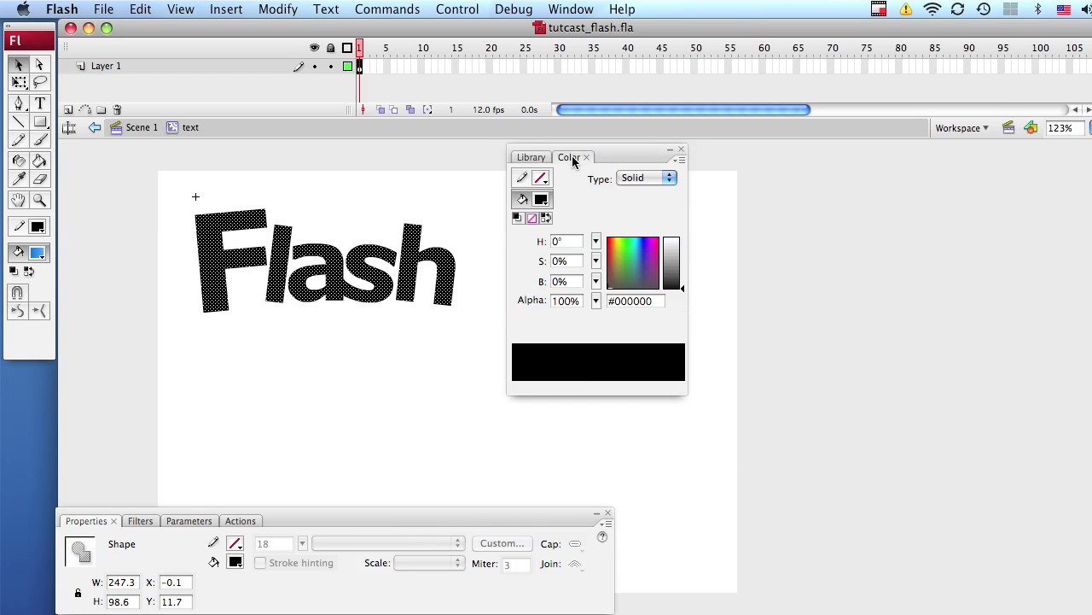
click(541, 198)
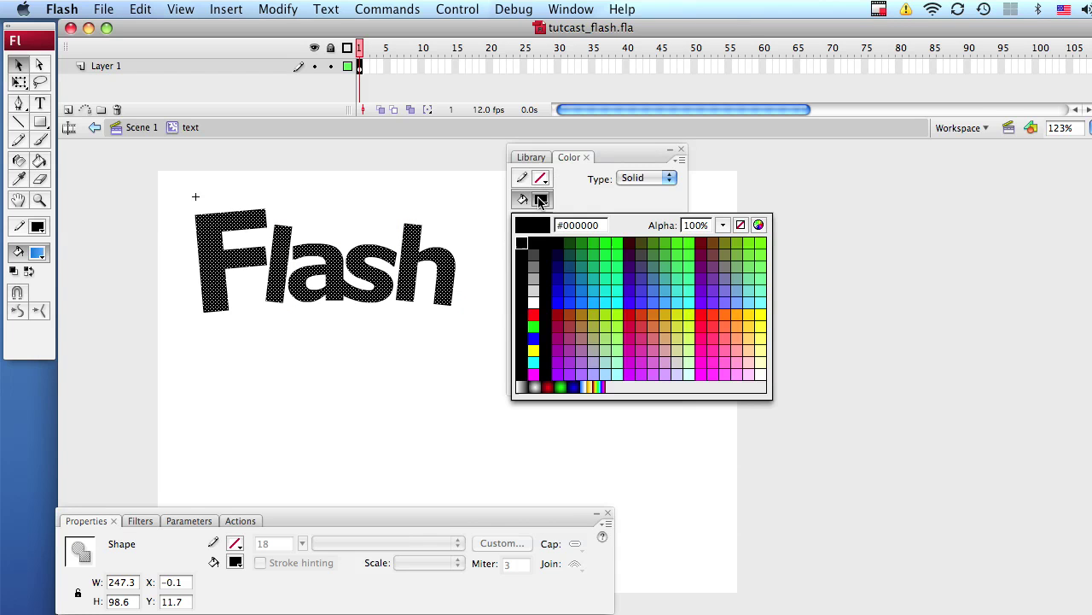
click(523, 385)
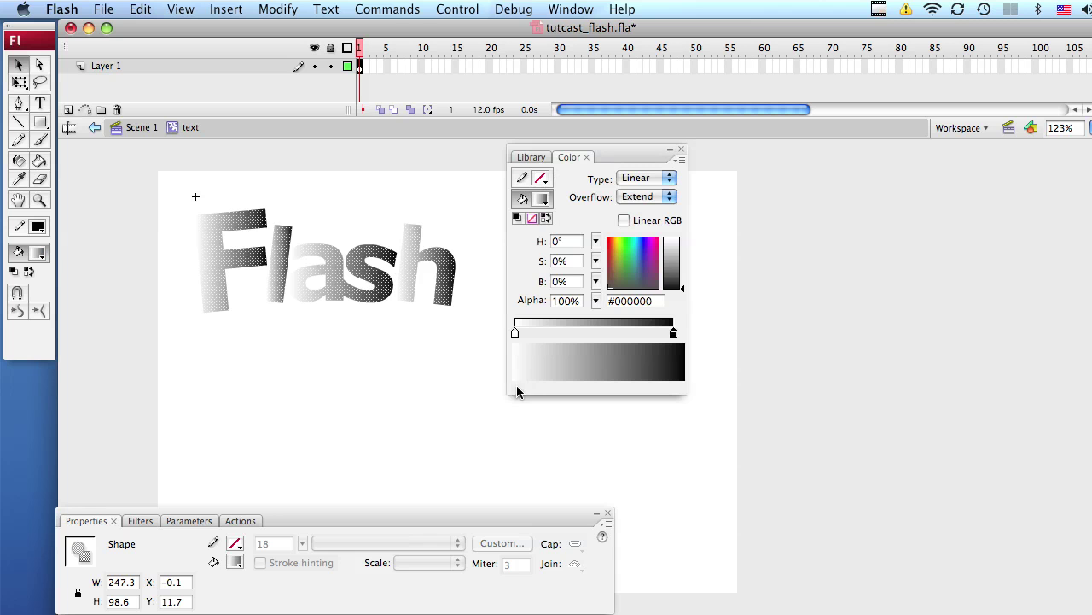
double_click(515, 333)
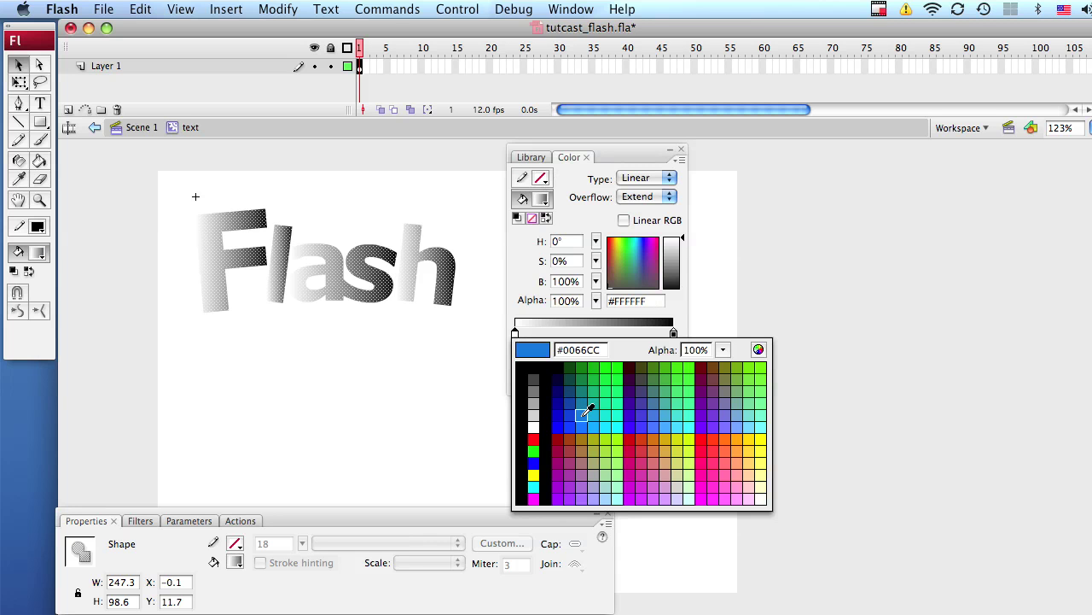
click(583, 415)
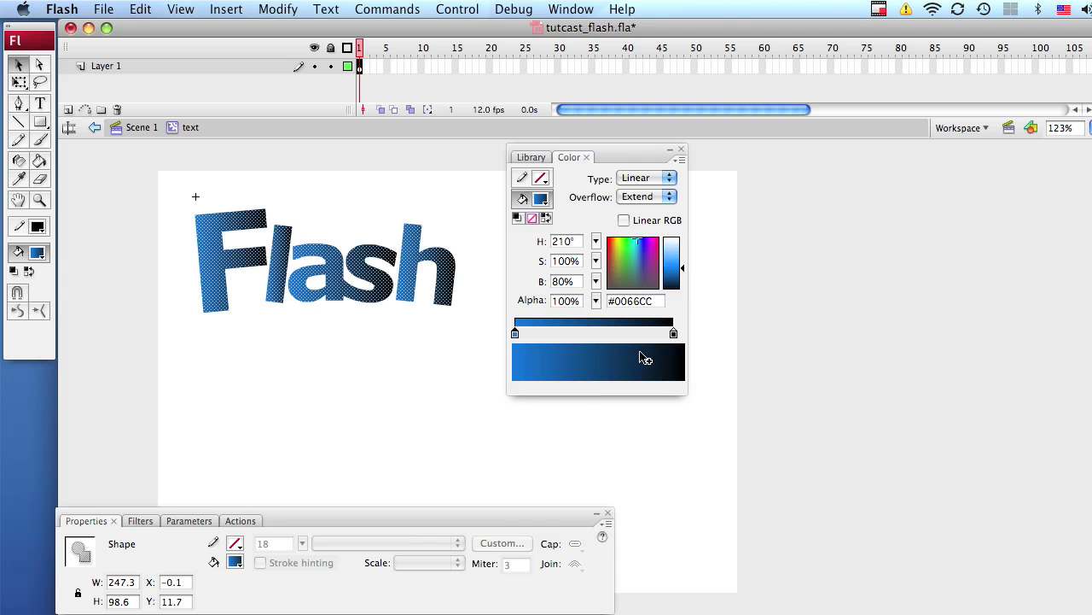
Set the right gradient stop to #0066CC brightened to #4EA6FE, move the Color panel aside, and save.
double_click(674, 332)
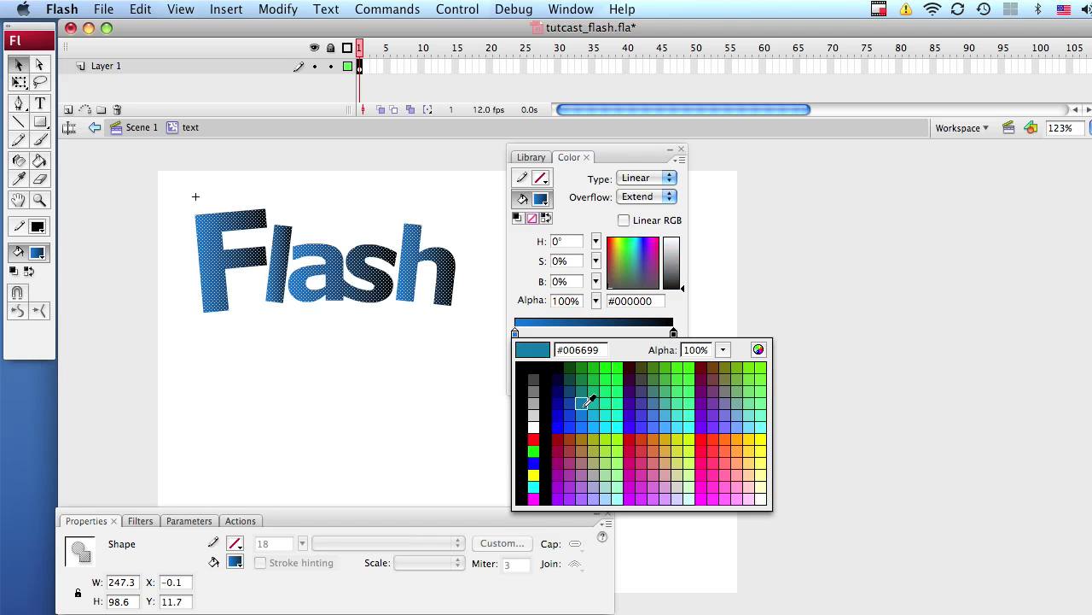
click(582, 417)
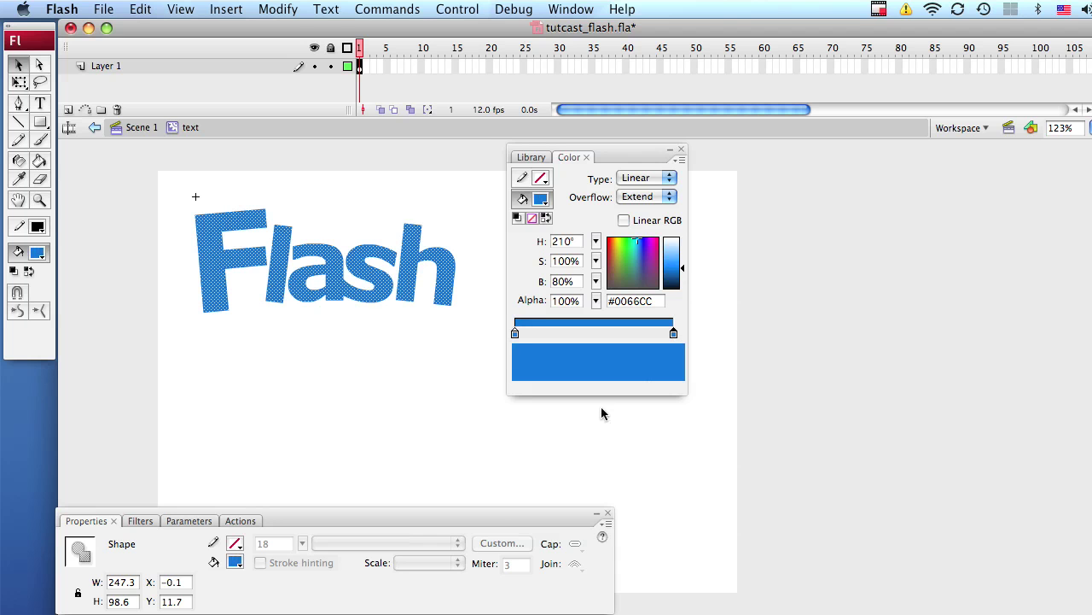
key(super+s)
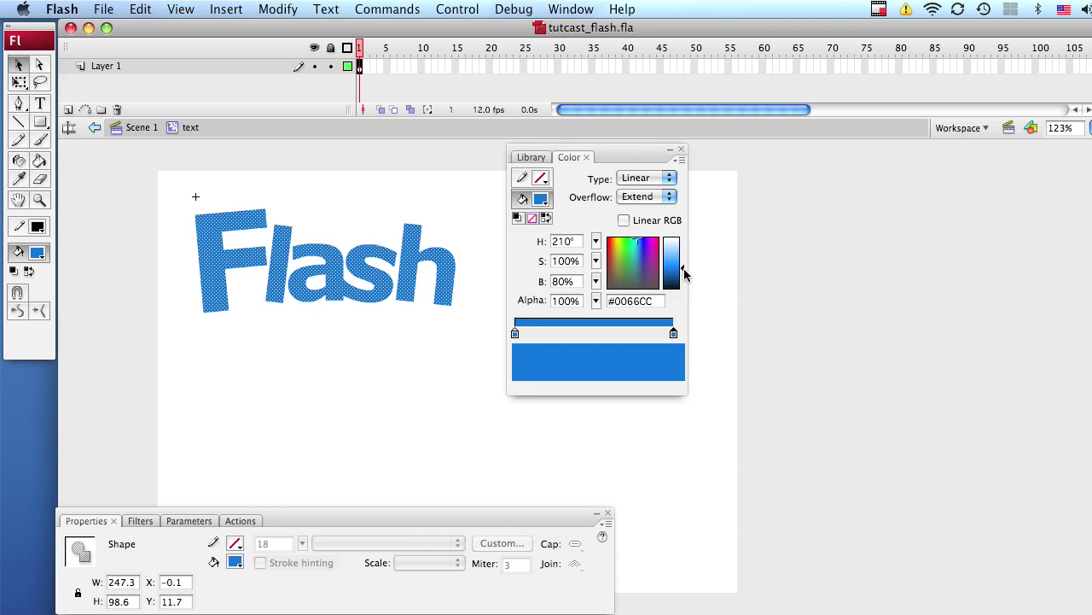
mouse_move(683, 268)
mouse_down()
mouse_move(680, 288)
mouse_move(680, 259)
mouse_up()
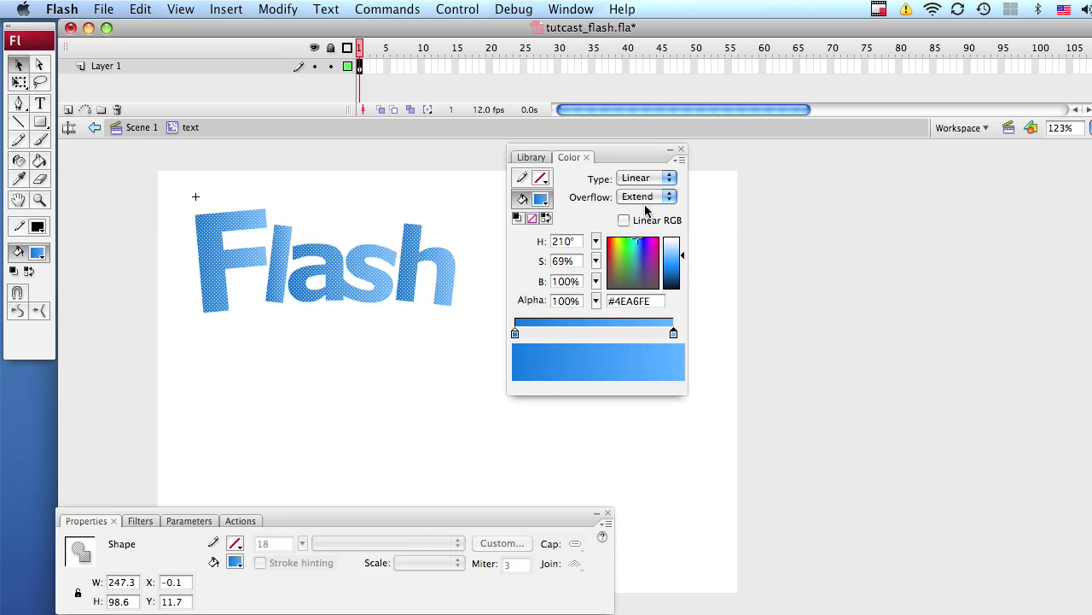
drag(617, 158, 778, 169)
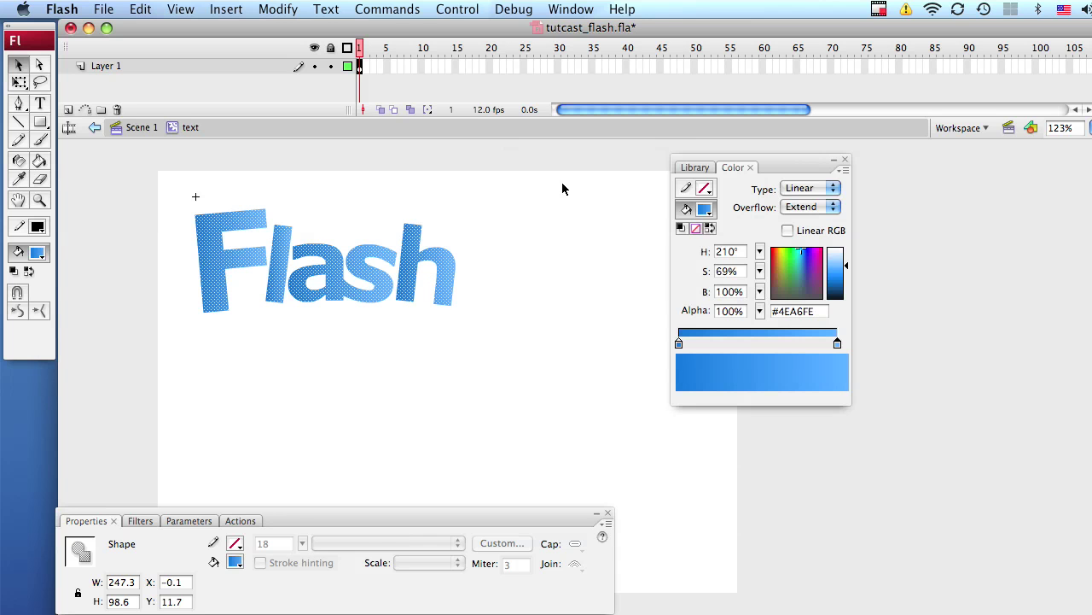
click(562, 182)
key(super+s)
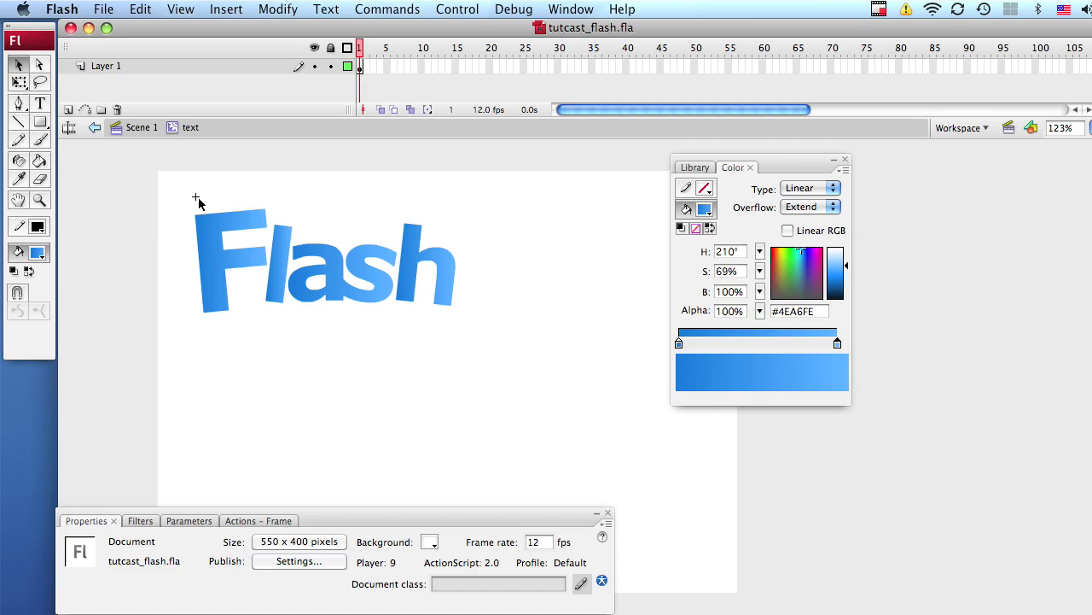
Refill the whole Flash text with the blue linear gradient using the Paint Bucket.
drag(166, 175, 580, 399)
key(super+s)
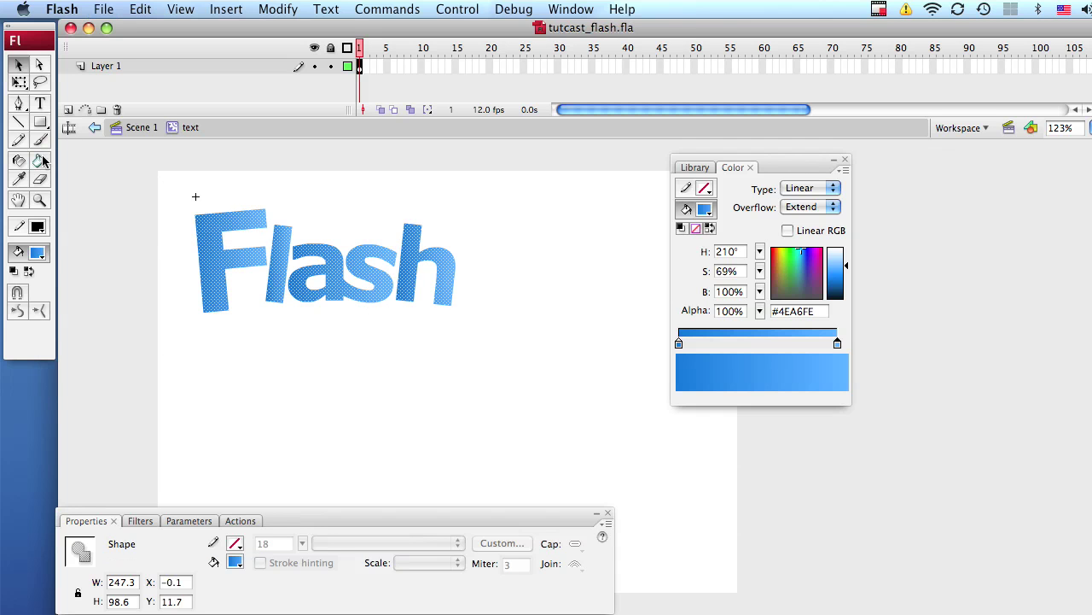
click(39, 161)
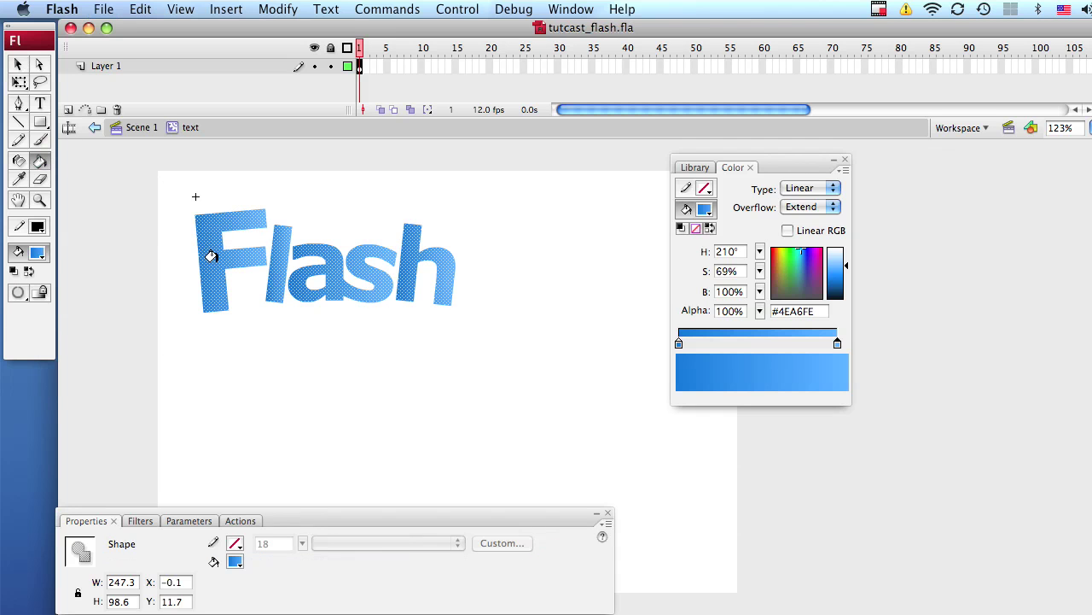
click(202, 221)
key(f)
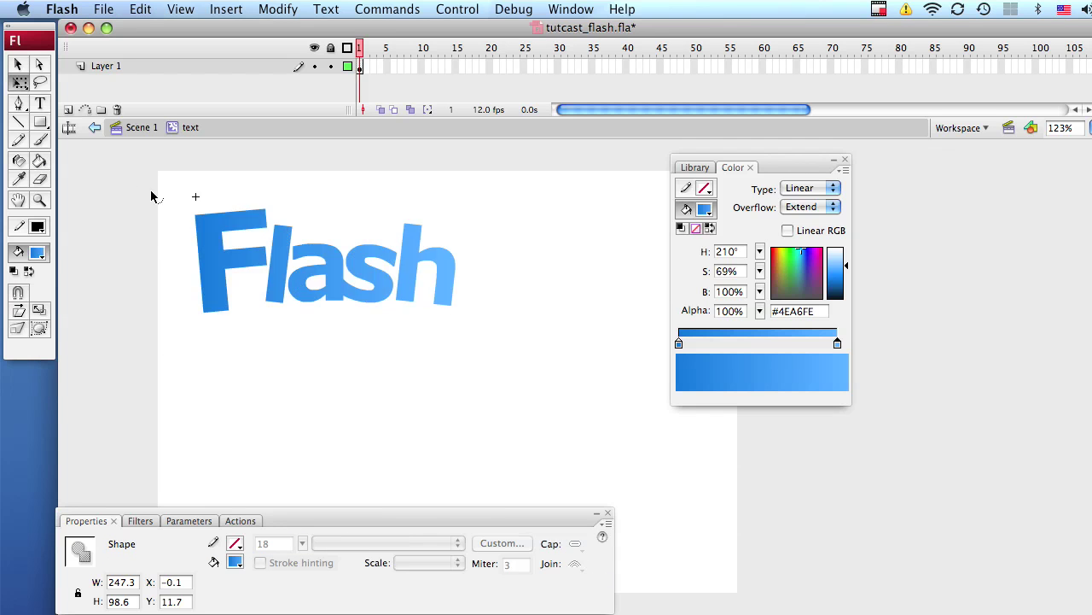
click(151, 191)
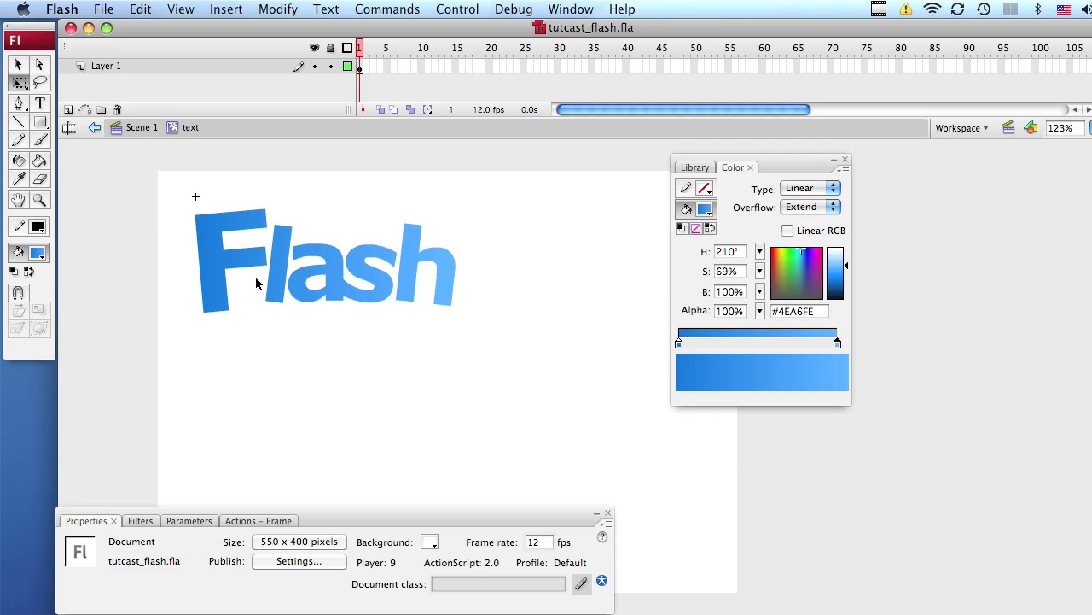
Narrow the gradient and rotate it to run vertically with the Gradient Transform tool.
click(19, 83)
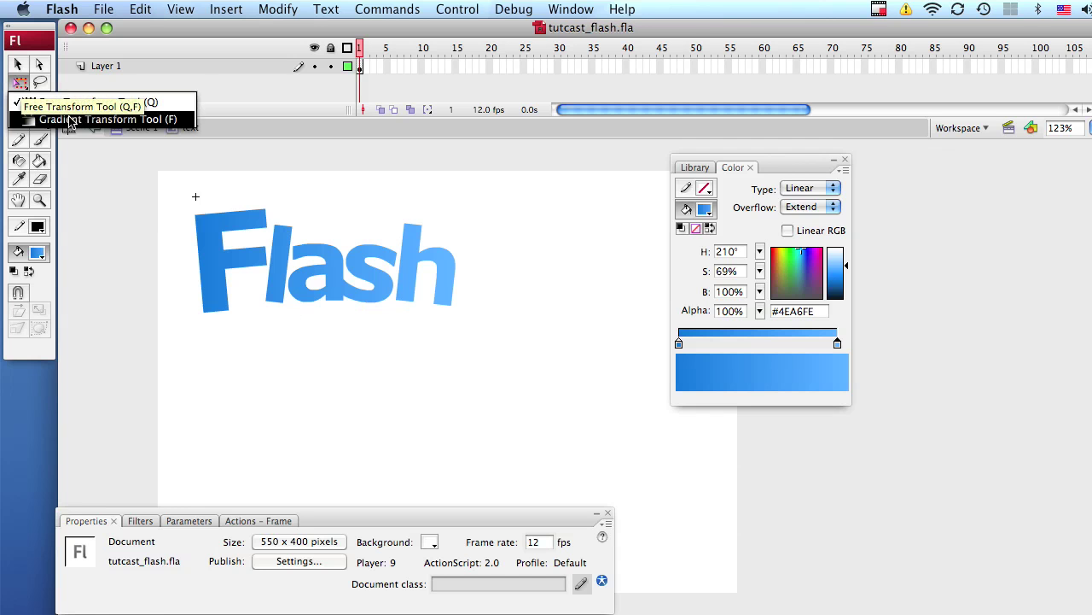
click(84, 120)
click(223, 256)
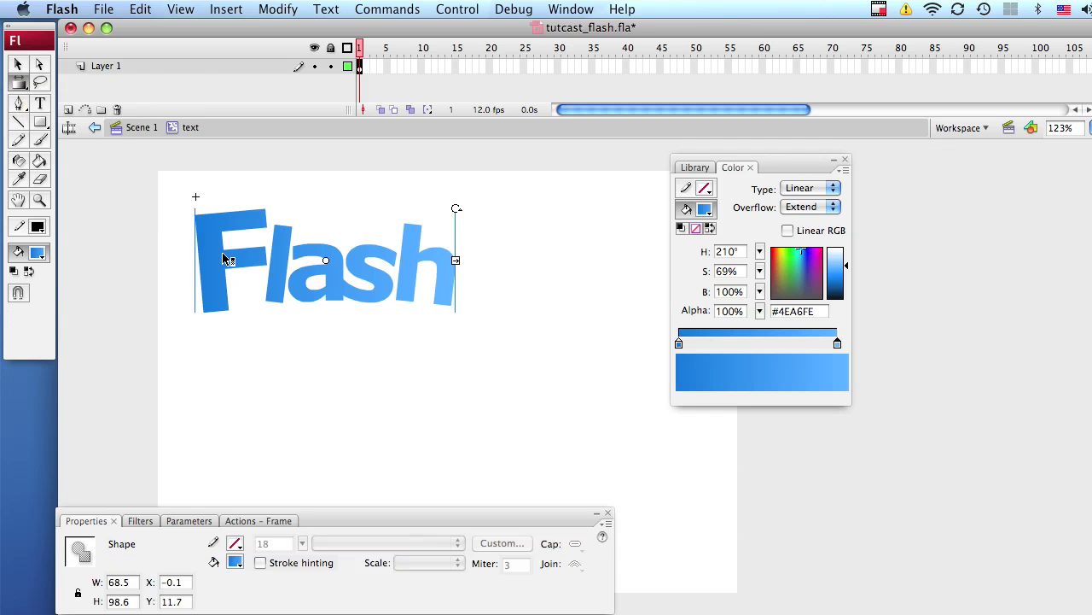
drag(457, 260, 365, 260)
drag(366, 210, 321, 286)
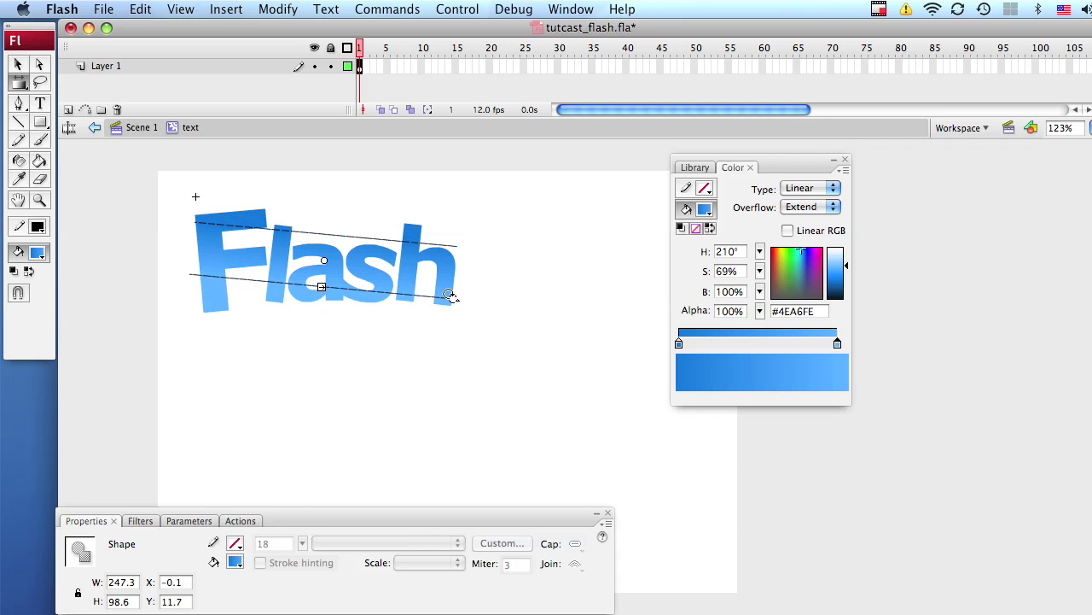
Select the whole Flash letter shape and save the document.
key(v)
click(493, 334)
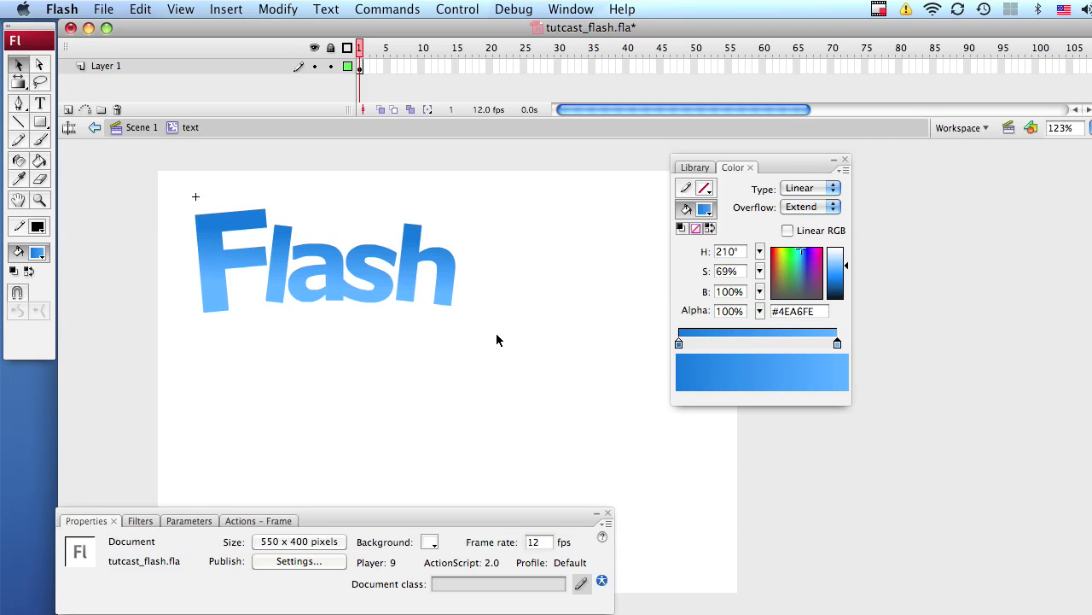
key(super+s)
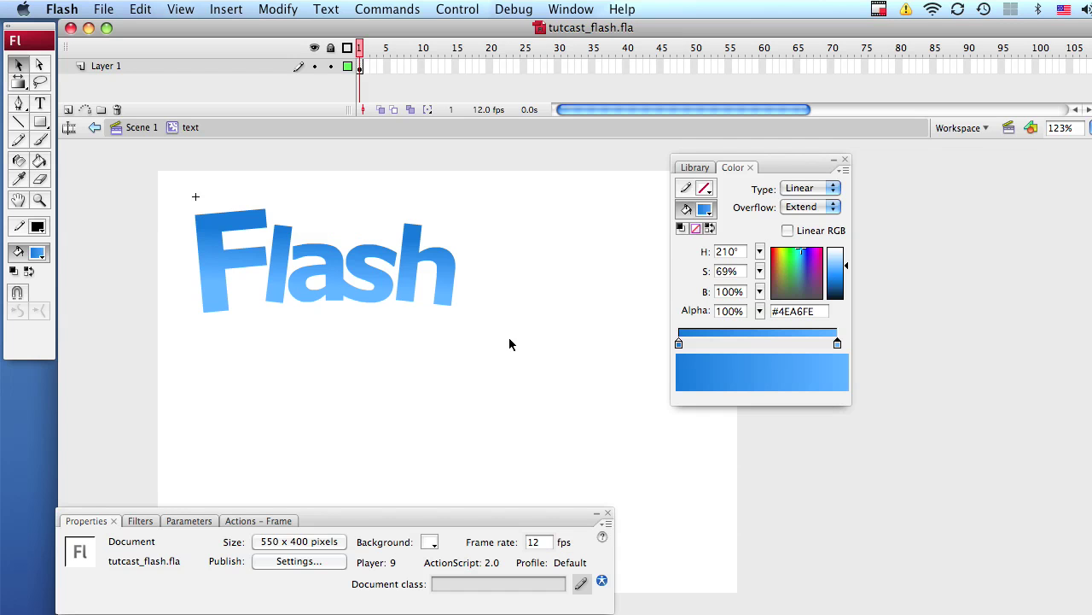
drag(510, 360, 149, 174)
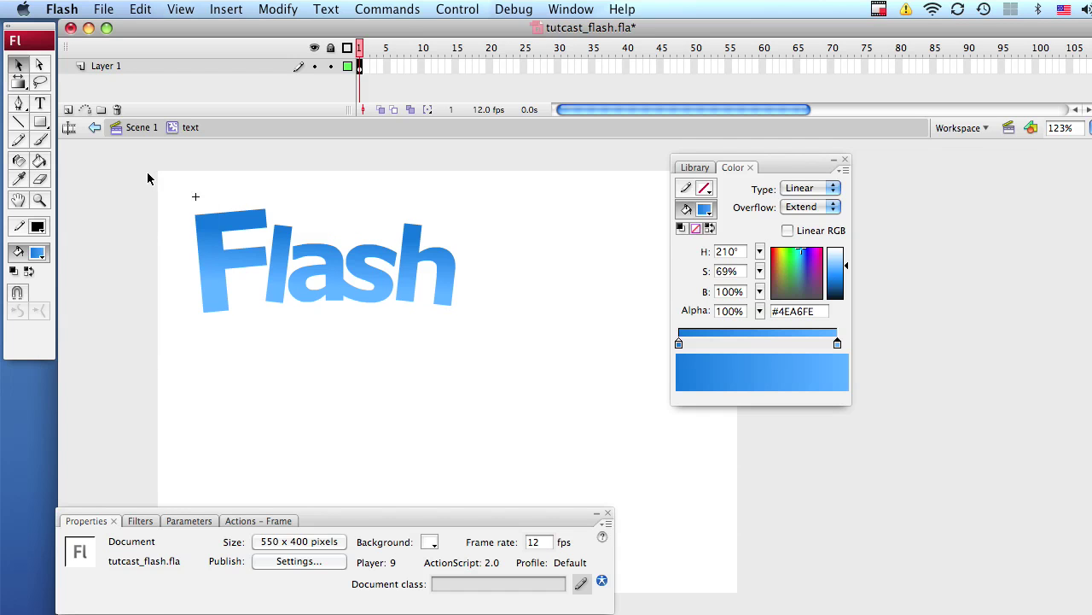
click(195, 196)
Add a new layer named 'outline' and move it below Layer 1.
click(68, 110)
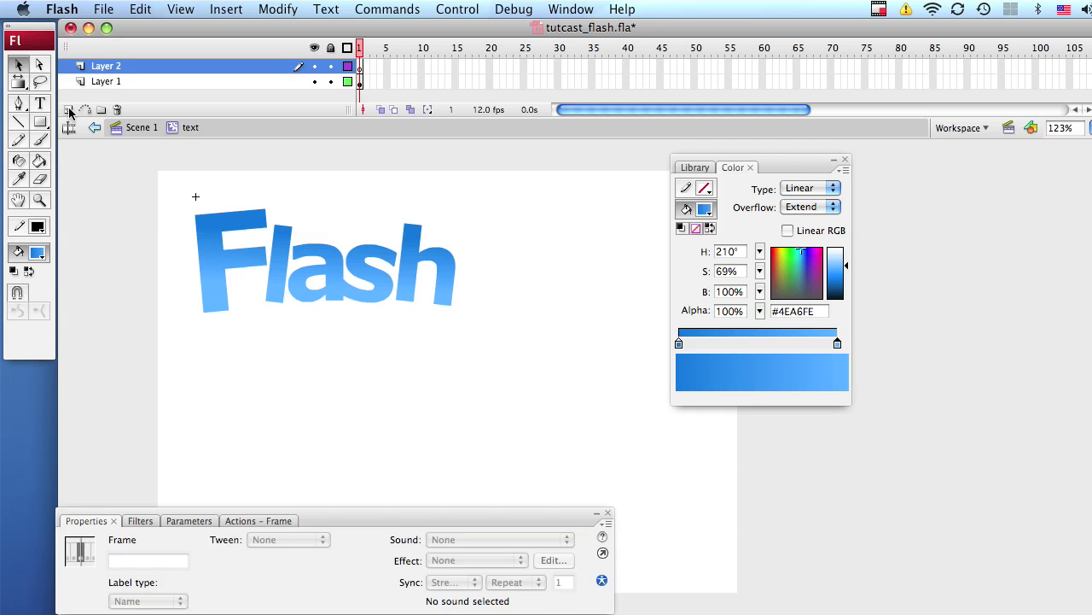
double_click(117, 71)
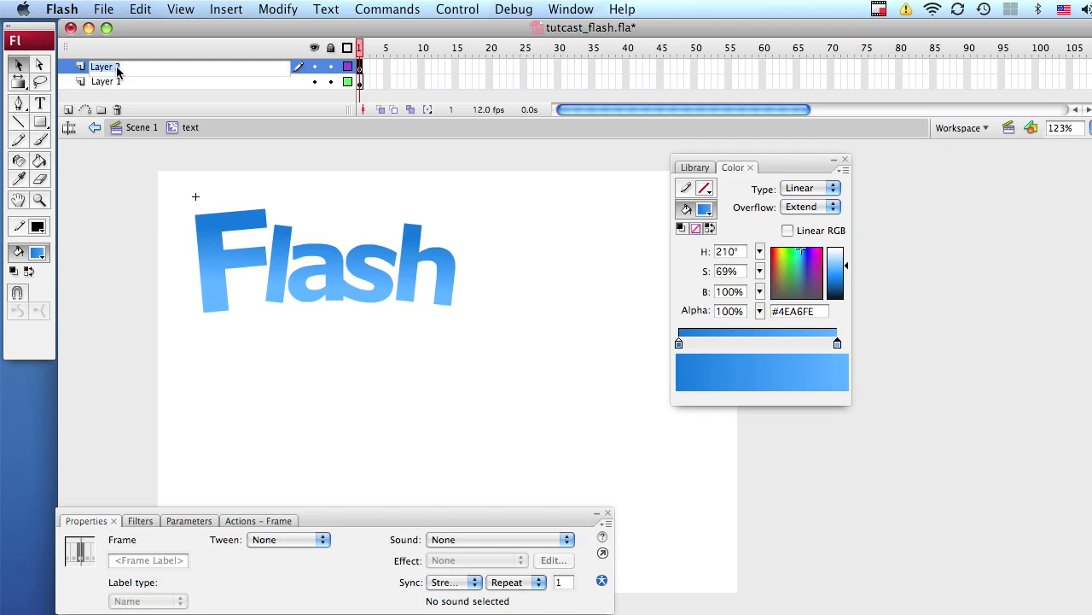
text(outline)
key(Return)
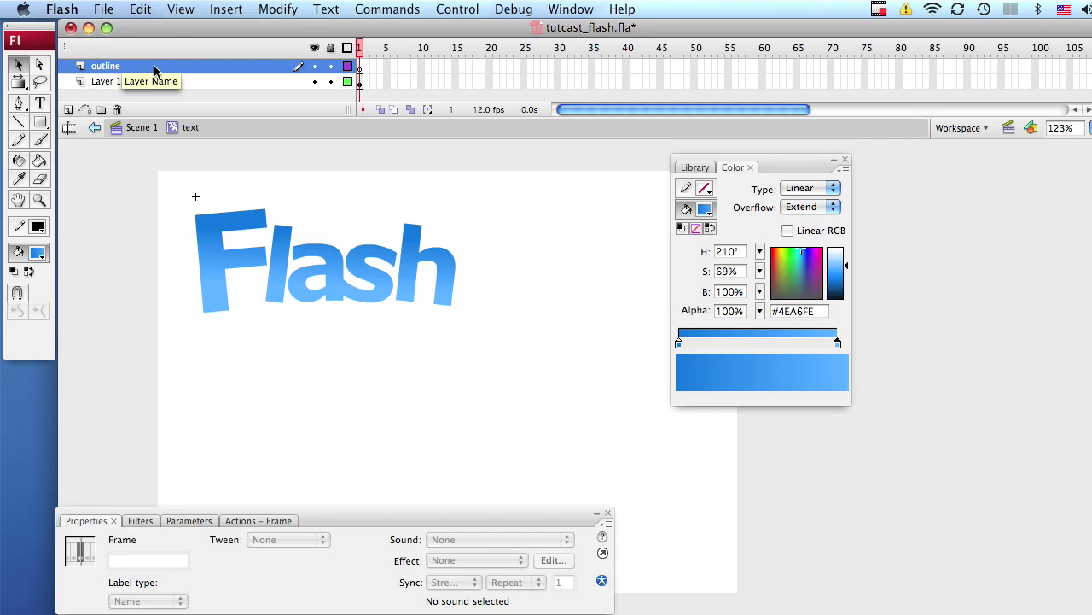
drag(153, 67, 151, 88)
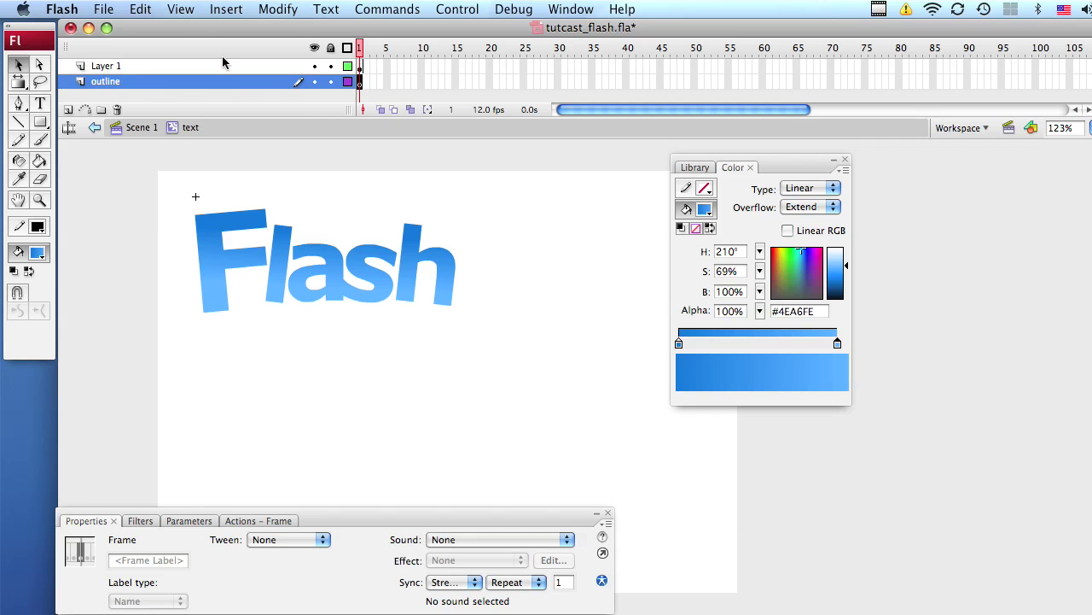
Paste the Flash letters in place onto the outline layer and save.
click(140, 8)
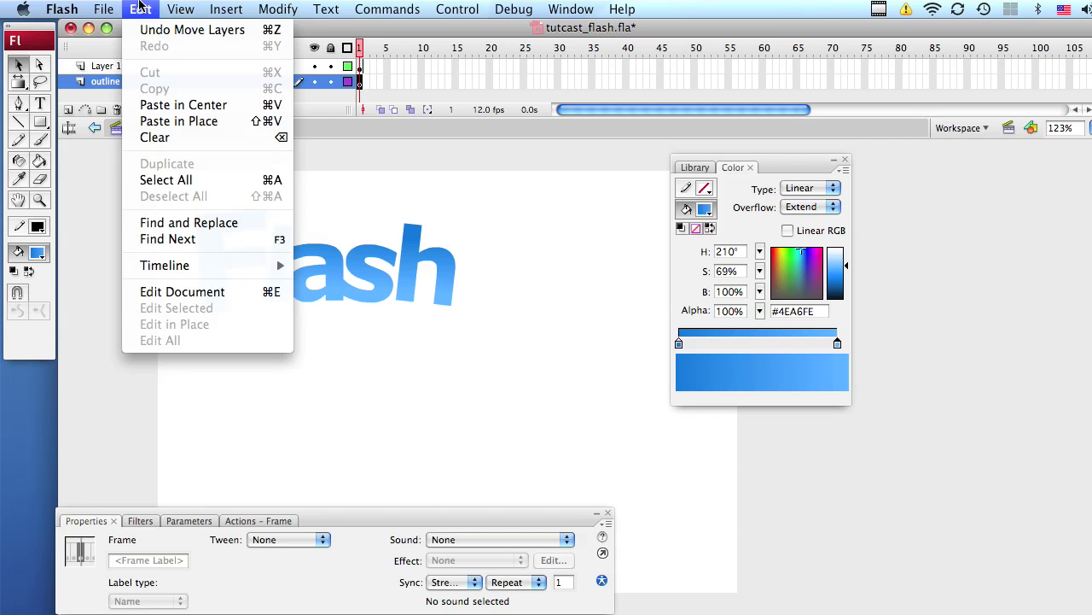
click(175, 121)
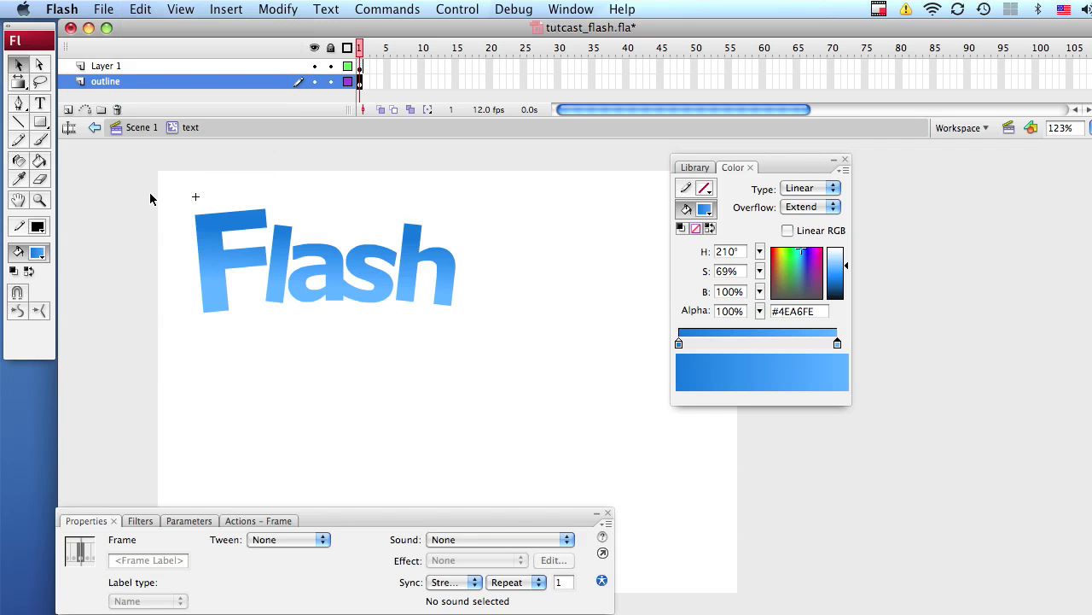
click(151, 199)
key(super+s)
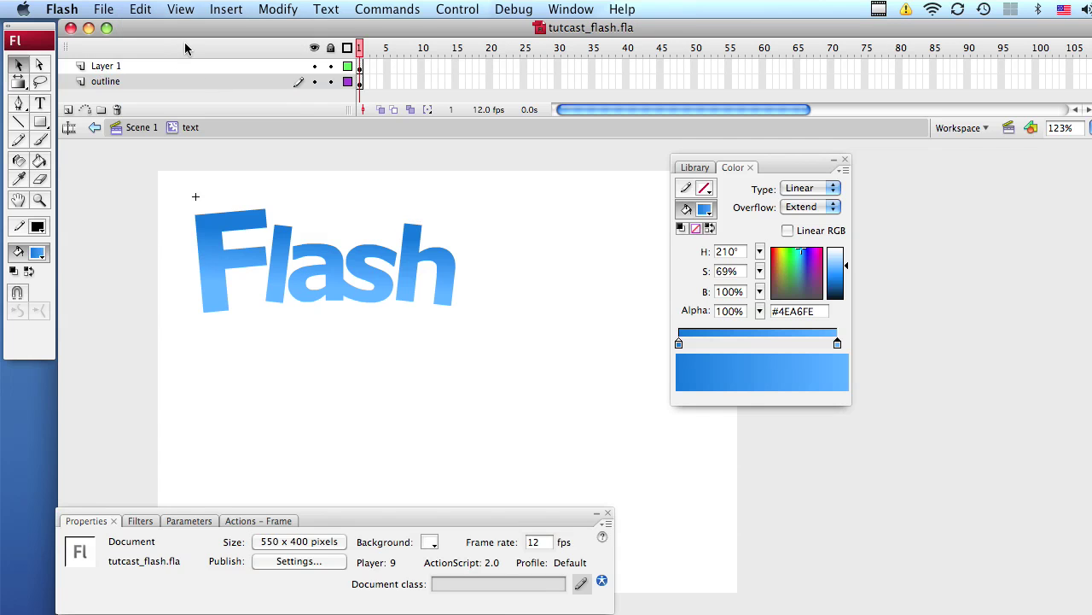
Hide Layer 1's blue letters and save the document.
click(176, 70)
click(153, 193)
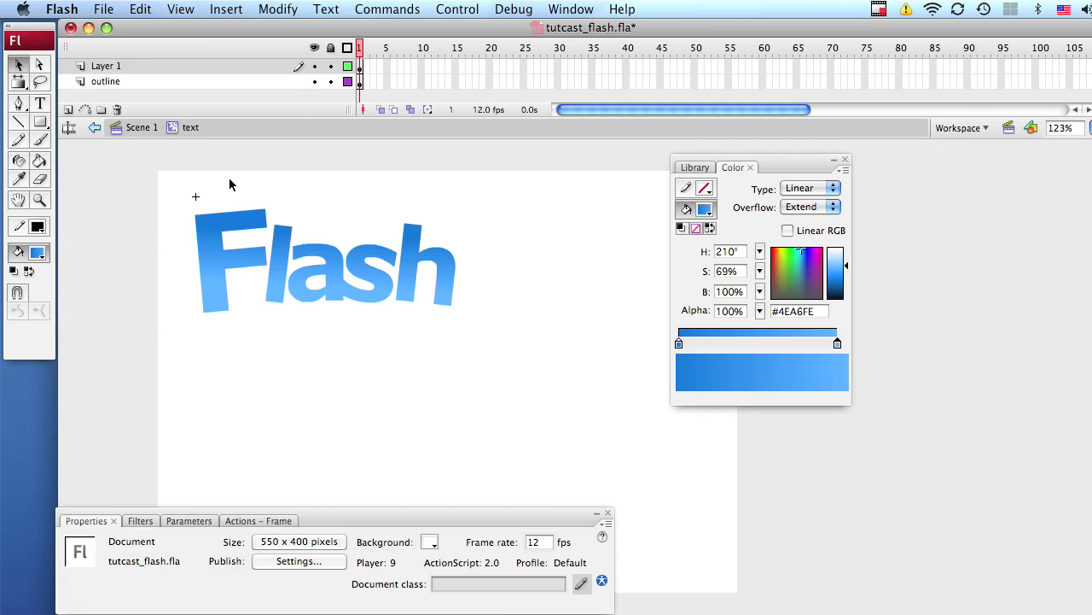
key(super+s)
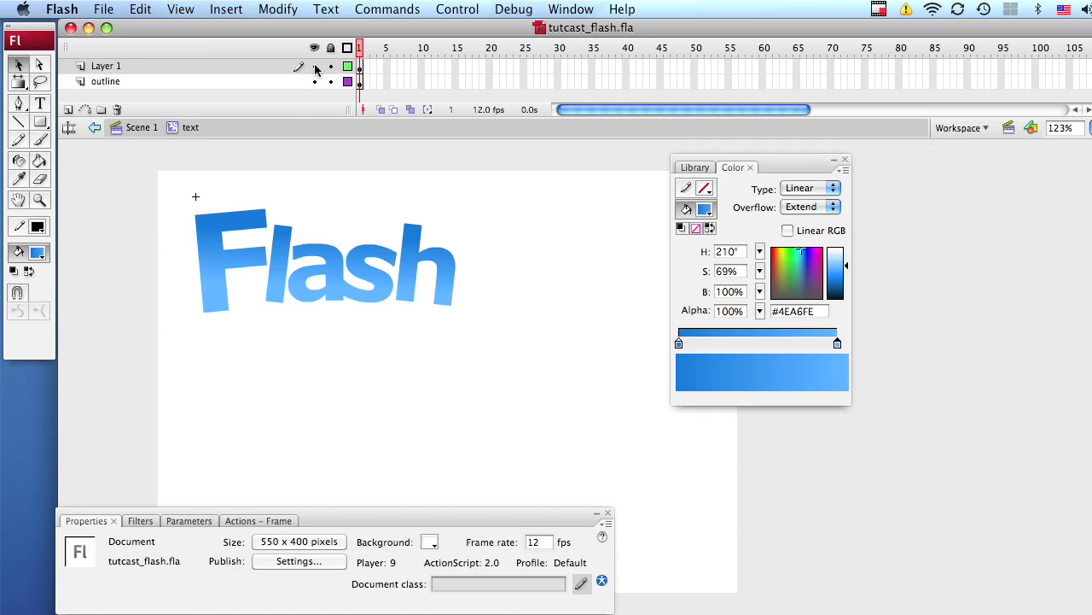
click(316, 69)
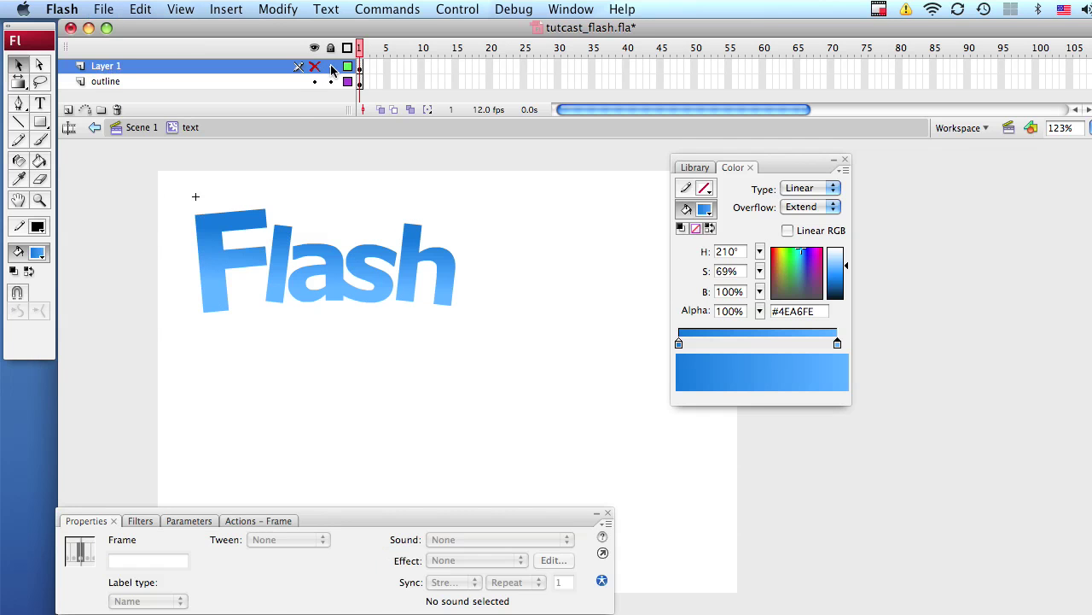
click(150, 239)
key(super+s)
On the outline layer, add an 18-point black stroke to the F, l, a, s and h letters.
click(142, 83)
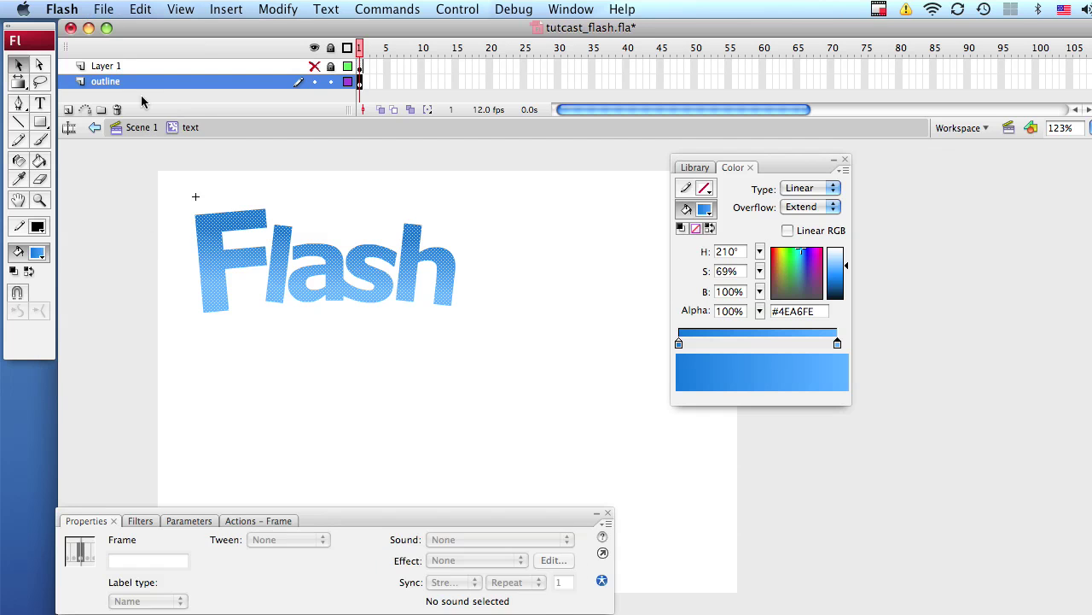
click(140, 242)
key(super+s)
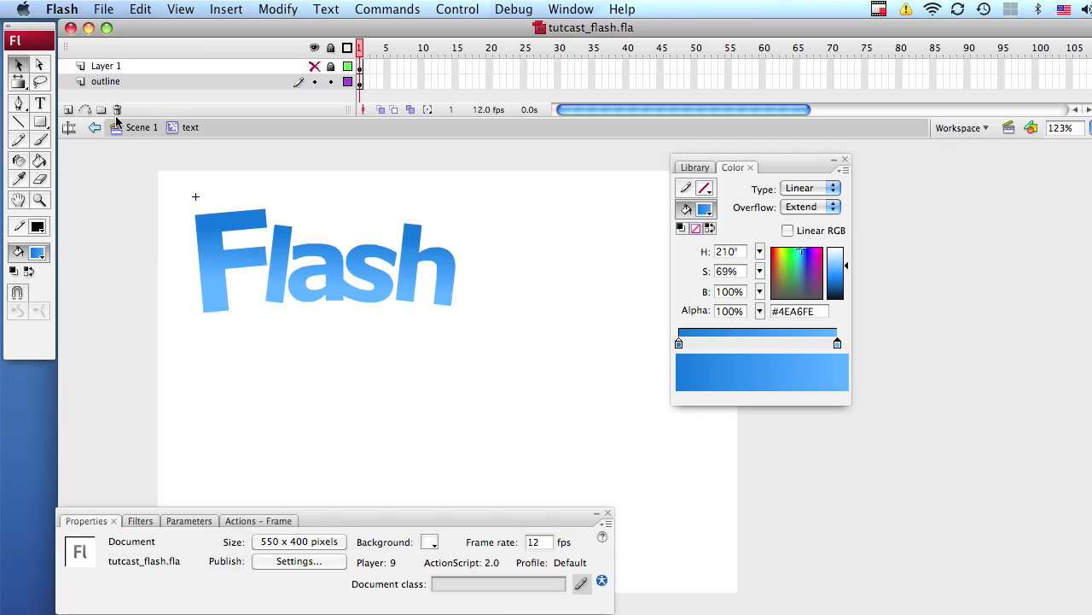
click(20, 162)
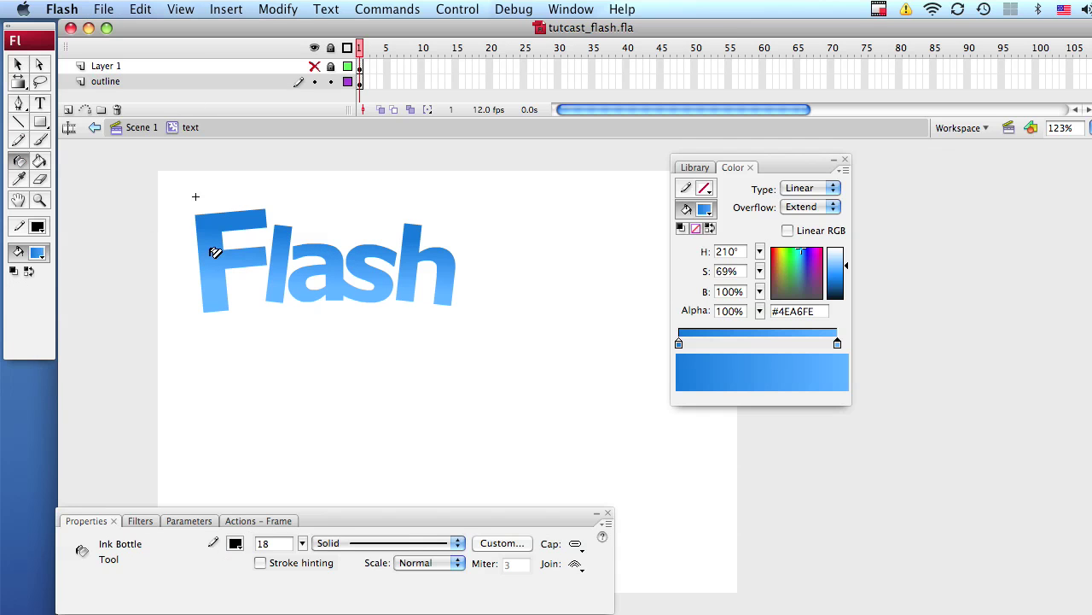
click(219, 224)
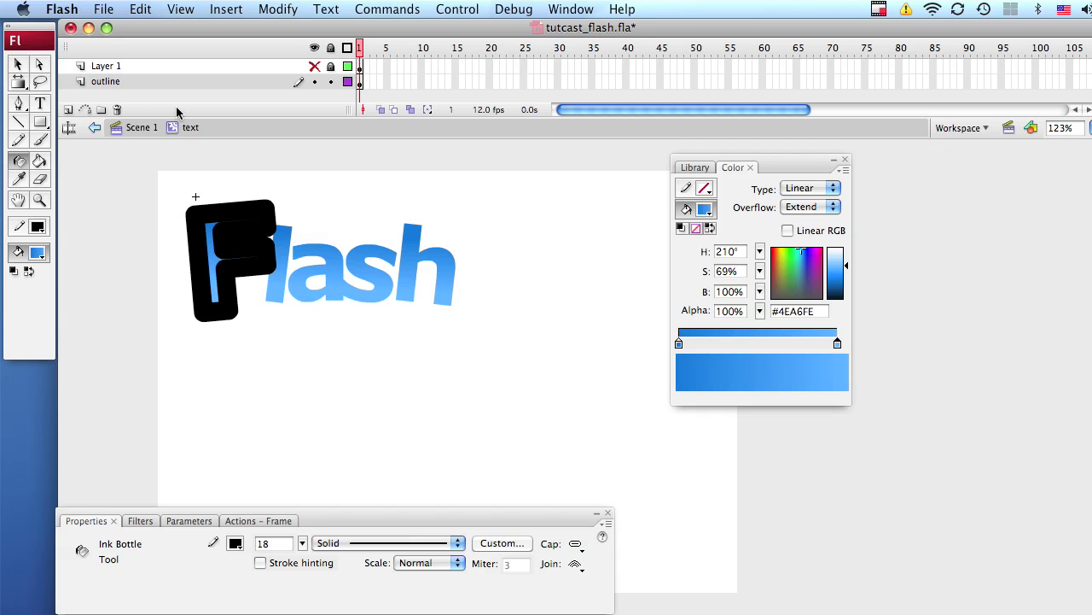
click(282, 260)
click(336, 264)
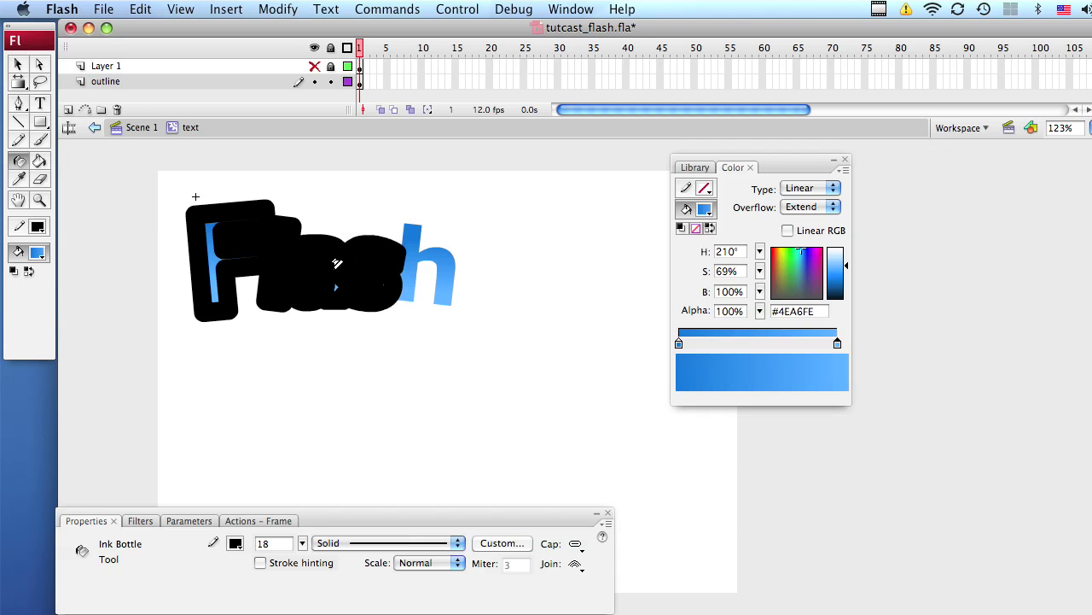
click(427, 228)
Show Layer 1's blue letters again and save the document.
key(v)
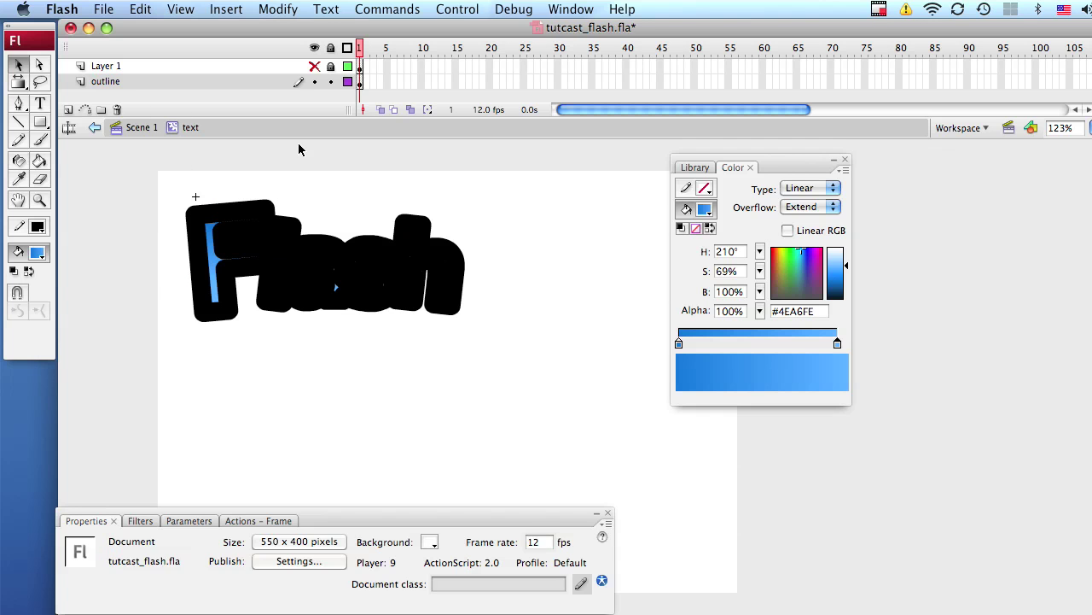
key(super+s)
click(316, 68)
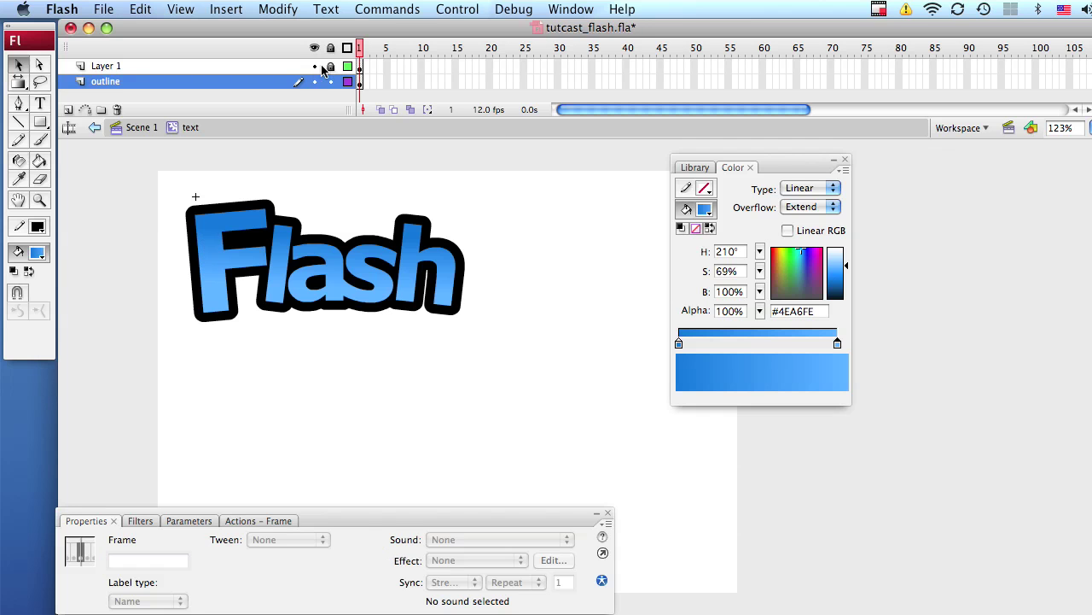
key(super+s)
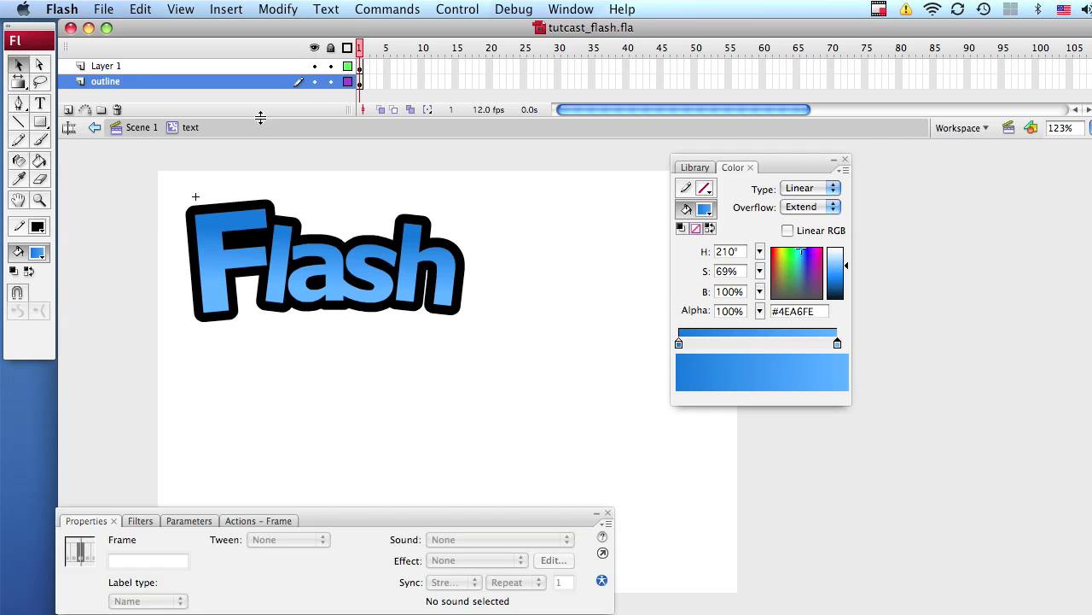
Lock Layer 1, nudge the black outline shape down with the arrow keys, then return to Scene 1.
click(332, 68)
drag(138, 164, 533, 357)
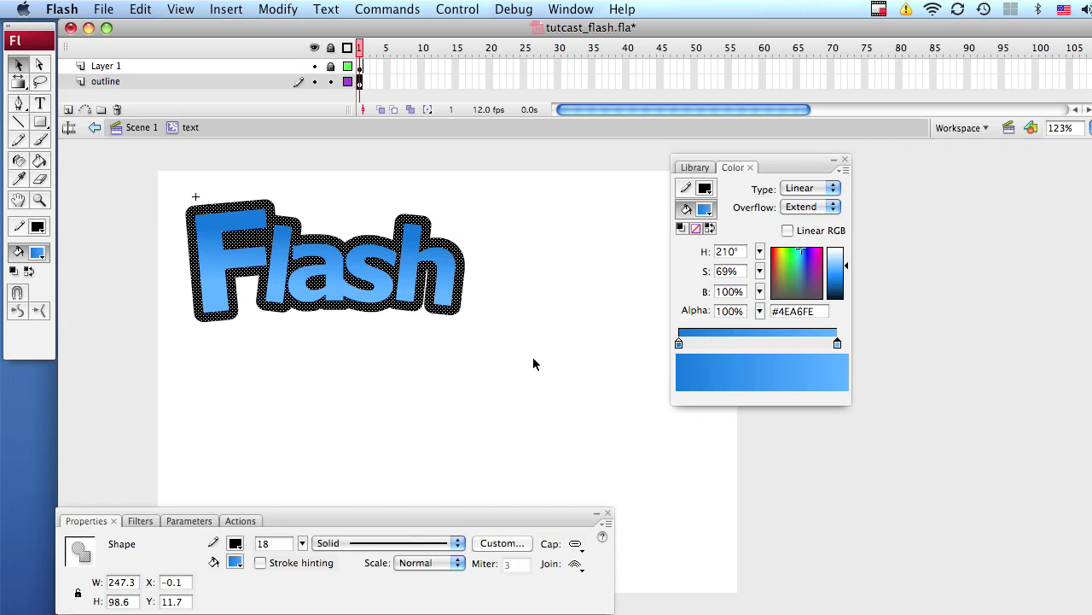
key(Down)
key(Down)
key(Down)
key(Down)
key(Down)
key(Down)
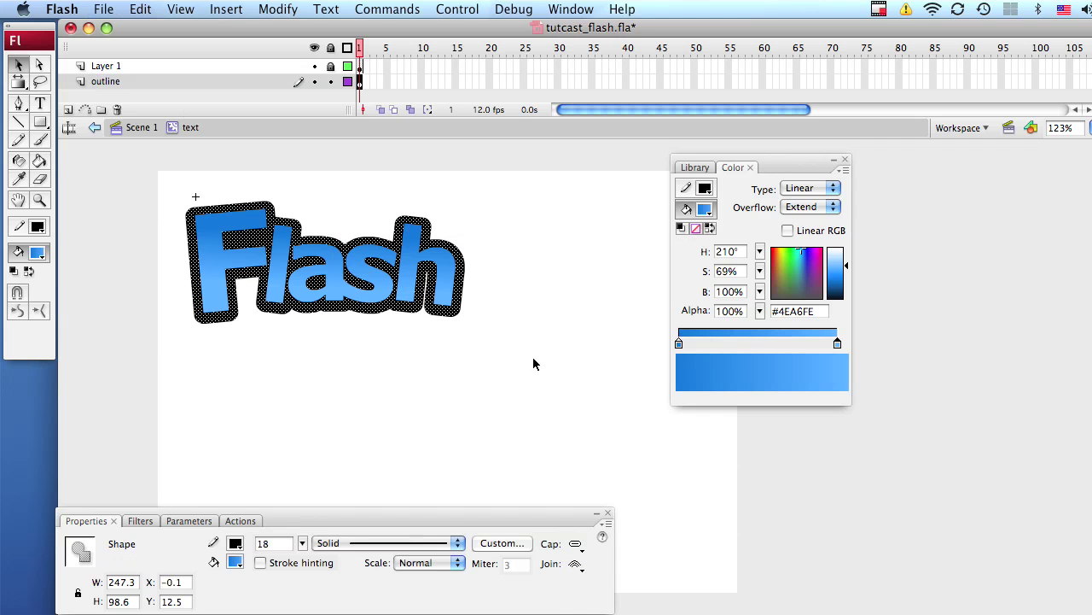
key(Down)
key(Up)
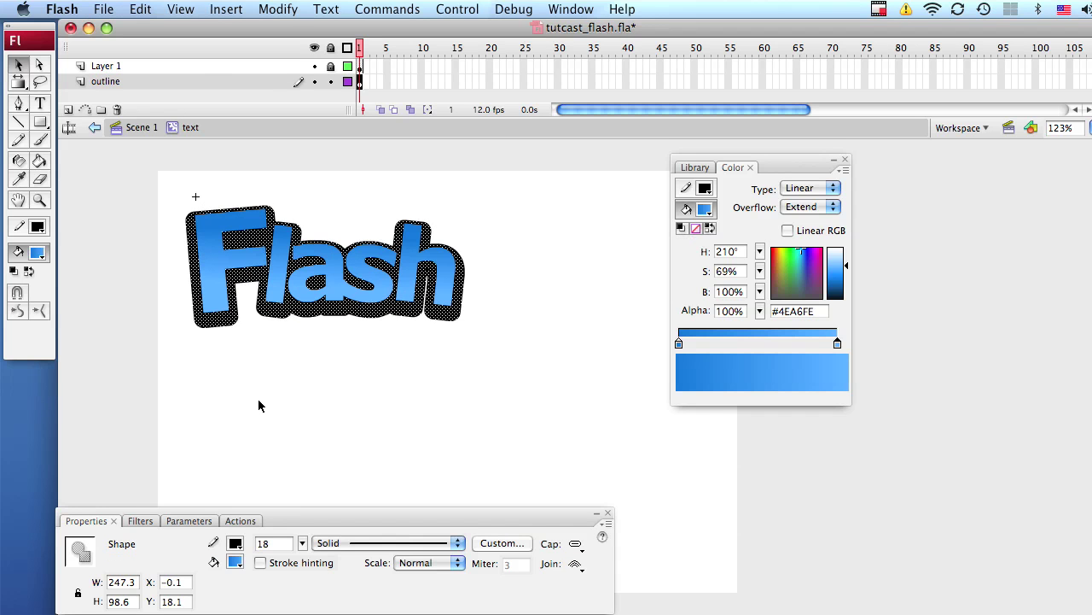
click(254, 391)
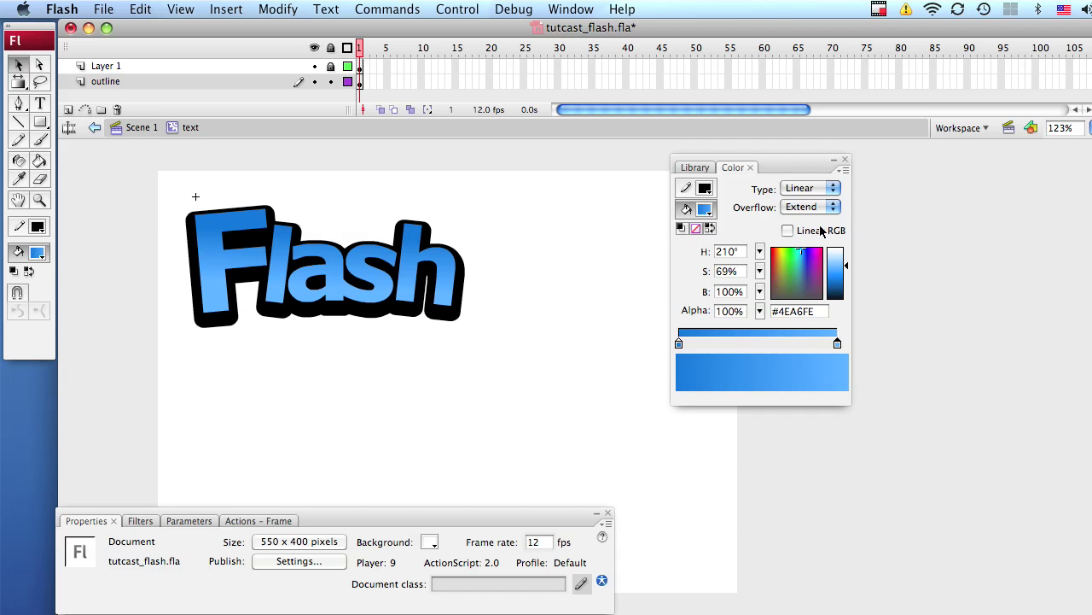
double_click(118, 171)
Move the Flash movie clip up toward the stage's top-left.
click(144, 169)
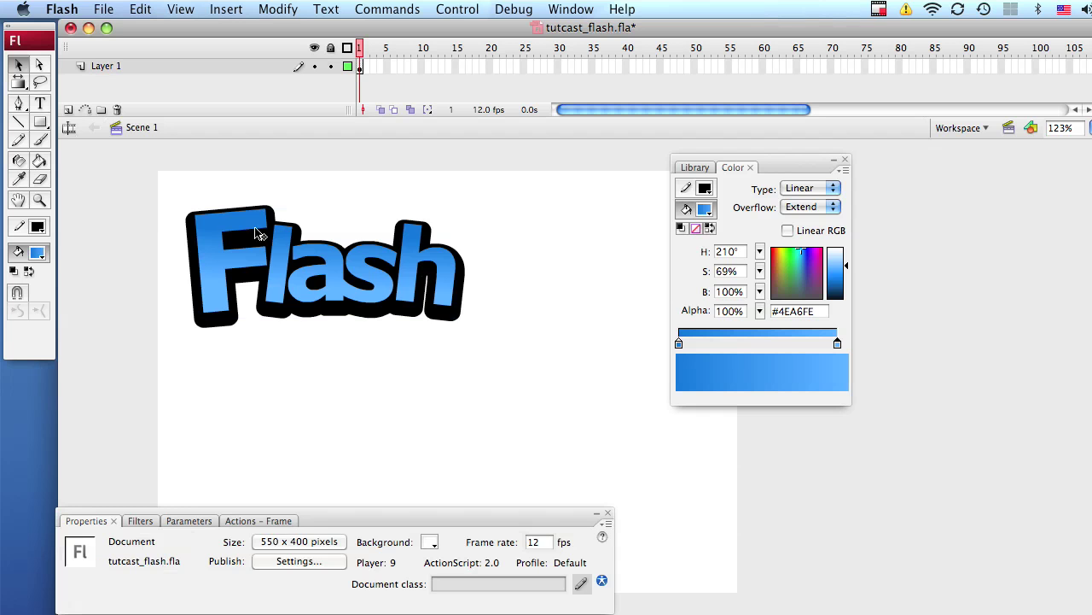
mouse_move(214, 227)
mouse_down()
mouse_move(250, 276)
mouse_move(220, 230)
mouse_up()
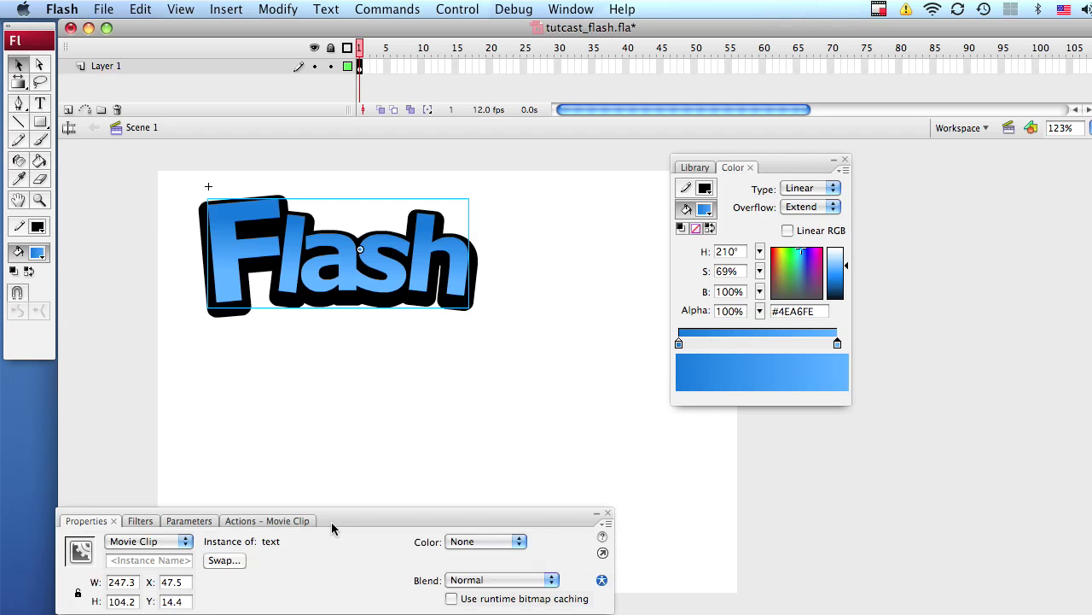
drag(333, 520, 343, 391)
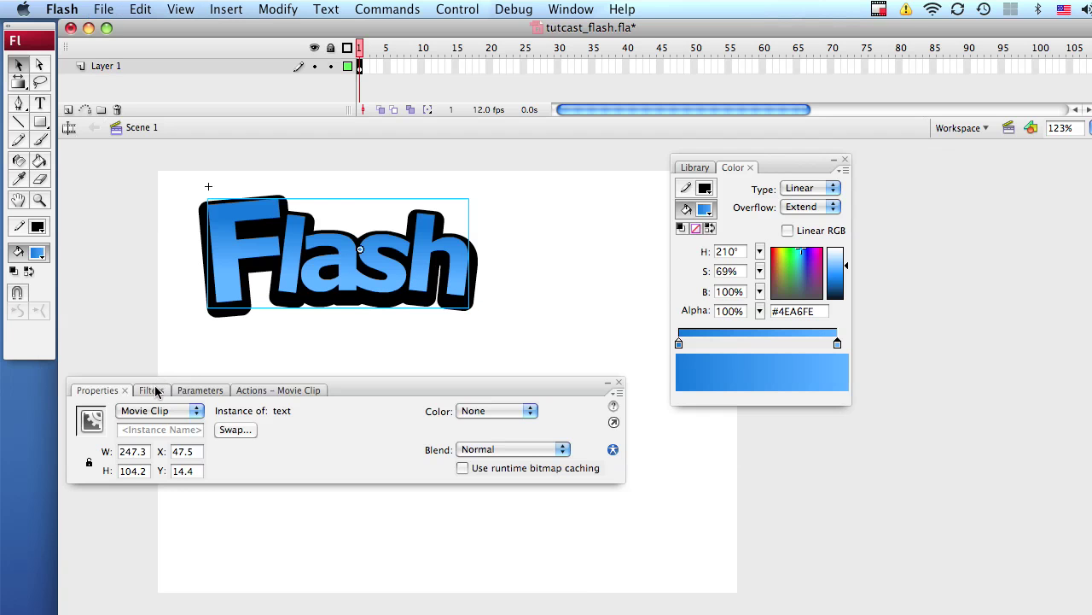
Add a Drop Shadow filter to the Flash clip with strength 61%.
click(152, 390)
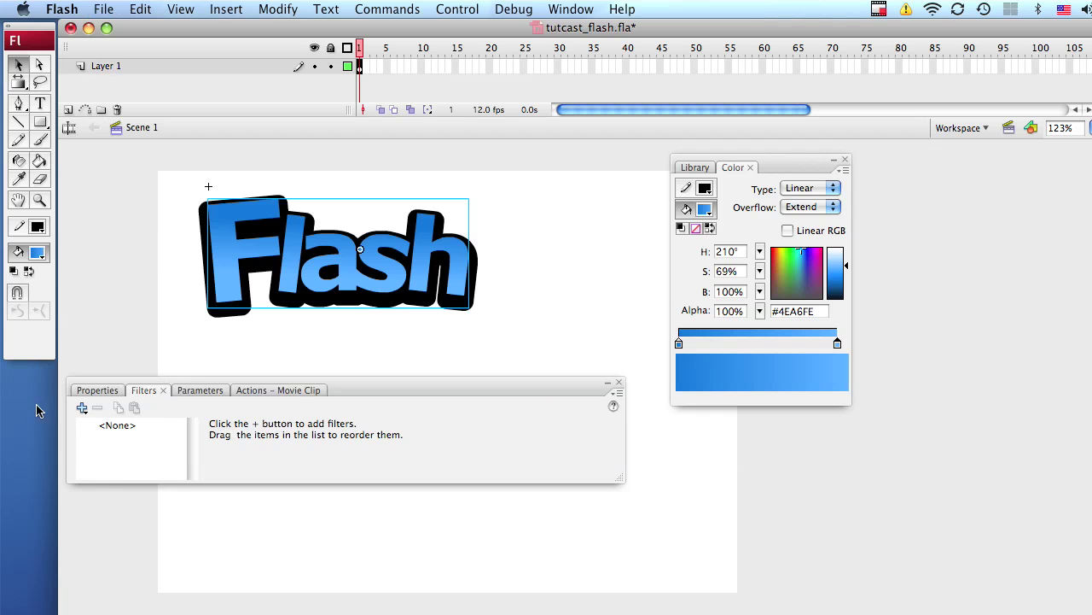
click(82, 407)
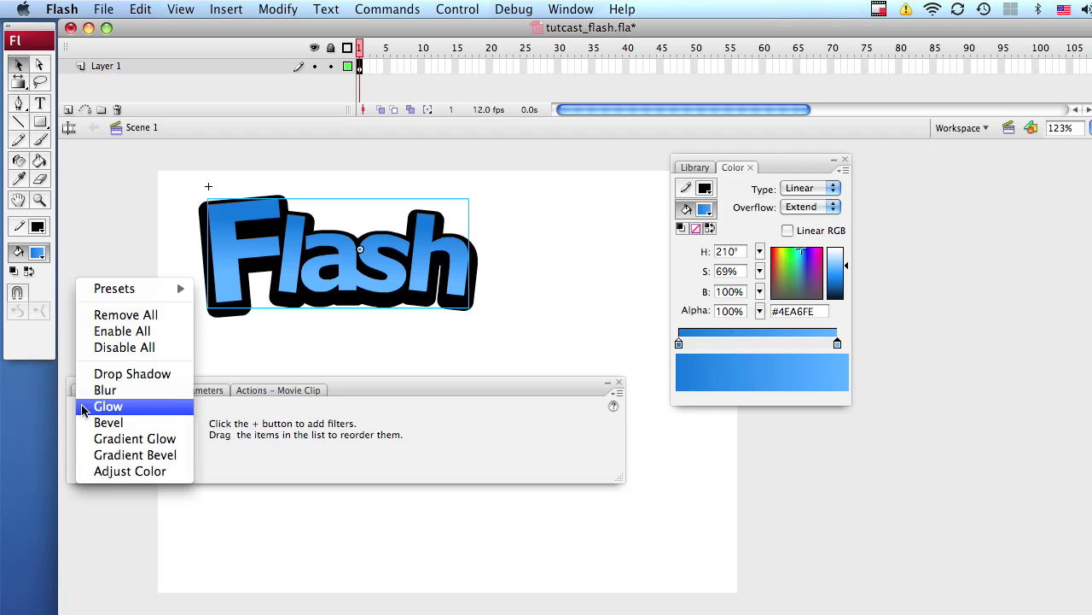
click(135, 376)
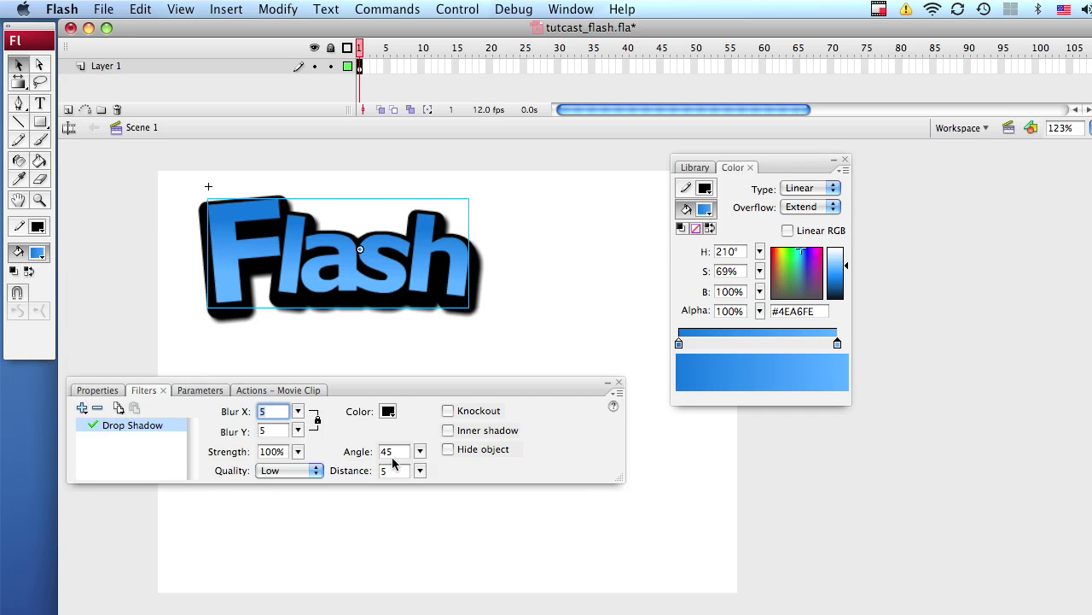
drag(299, 445, 295, 468)
click(82, 408)
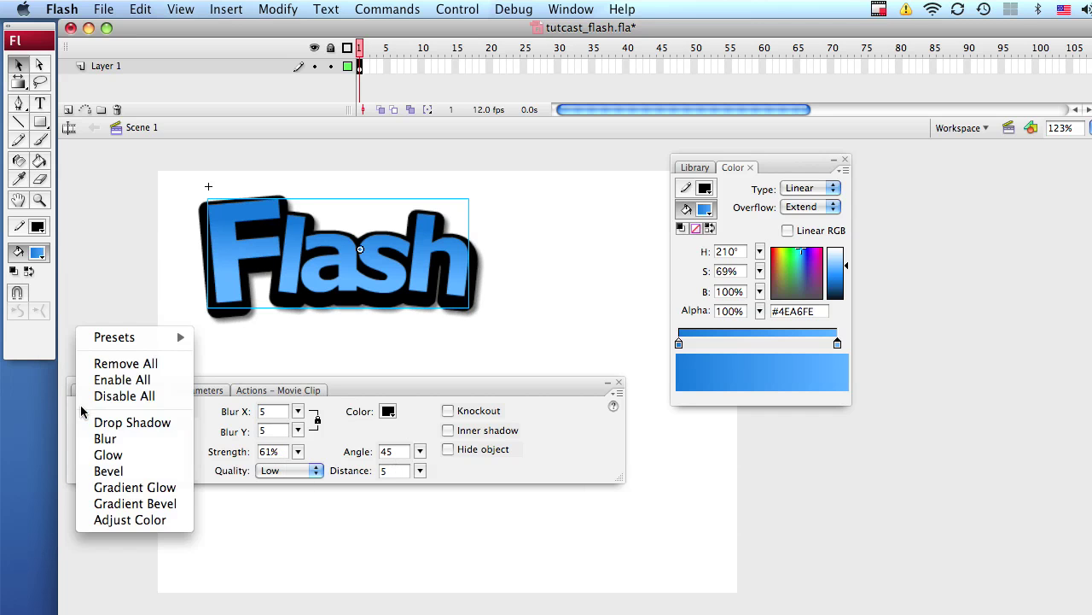
Add a Bevel filter with blur 11 and strength about 65%.
click(102, 471)
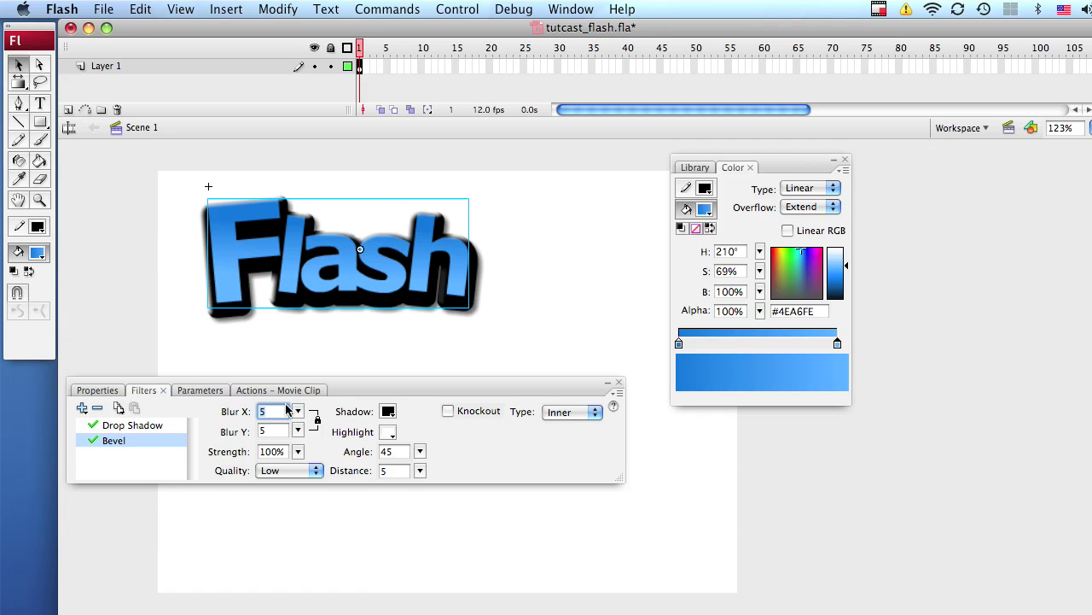
drag(295, 411, 294, 400)
drag(298, 451, 296, 468)
drag(410, 389, 410, 534)
Scale the Flash clip up to about 360 pixels wide and save.
drag(208, 272, 226, 304)
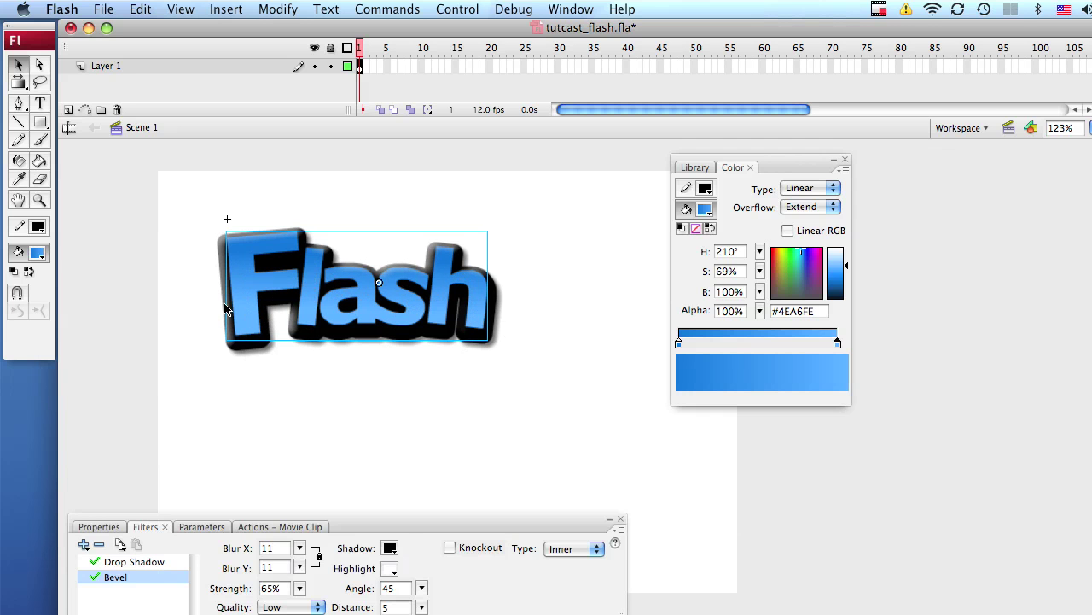
drag(154, 217, 547, 365)
key(q)
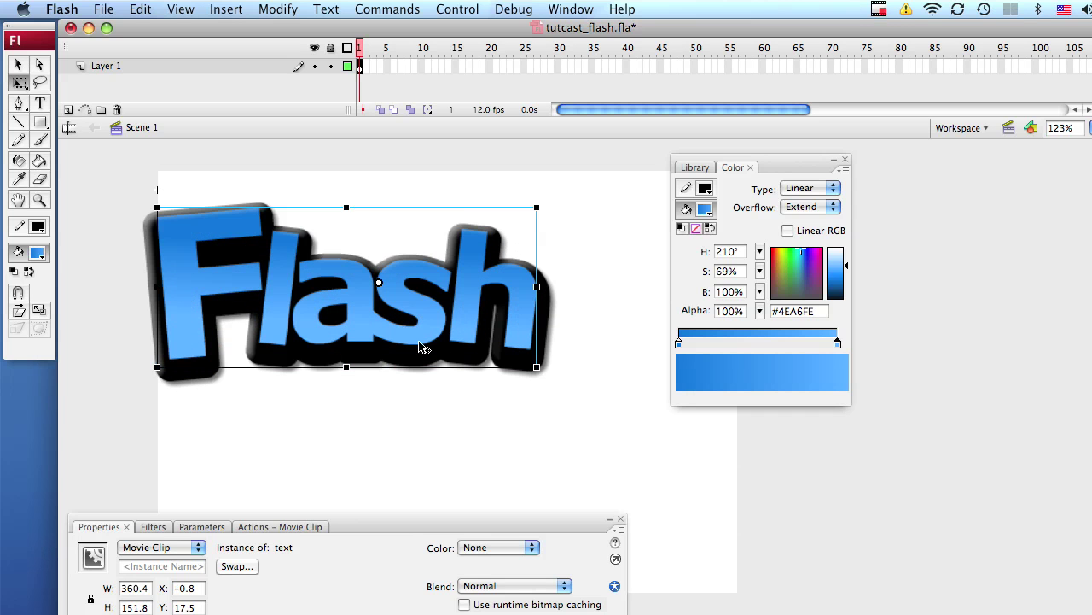
drag(412, 354, 441, 390)
click(438, 432)
key(super+s)
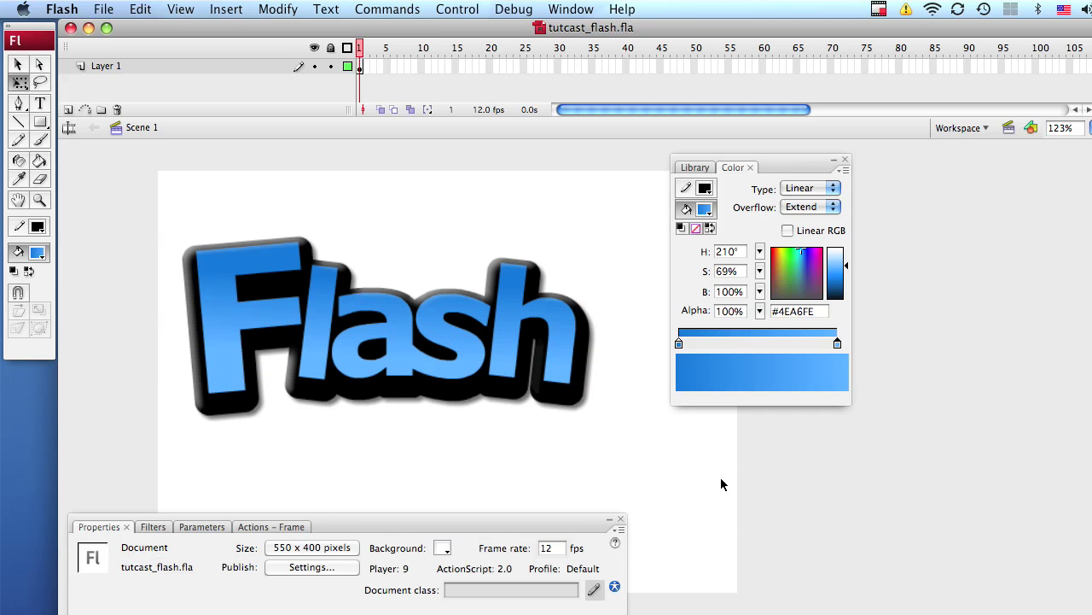
Reselect the Flash clip and shift it slightly down and right.
drag(666, 483, 135, 157)
click(135, 157)
click(288, 238)
drag(288, 239, 308, 248)
click(319, 182)
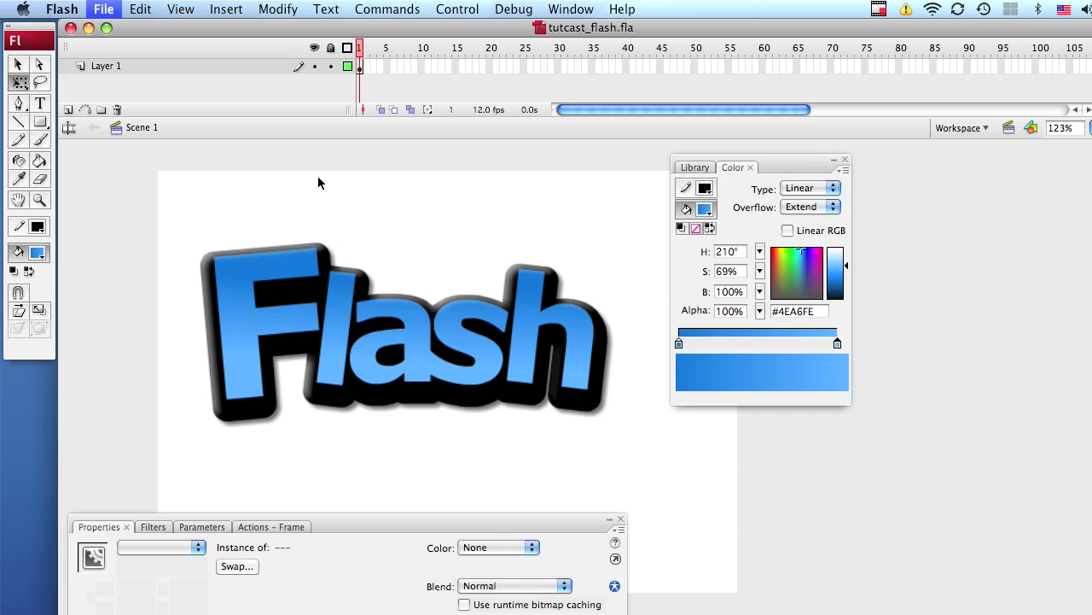